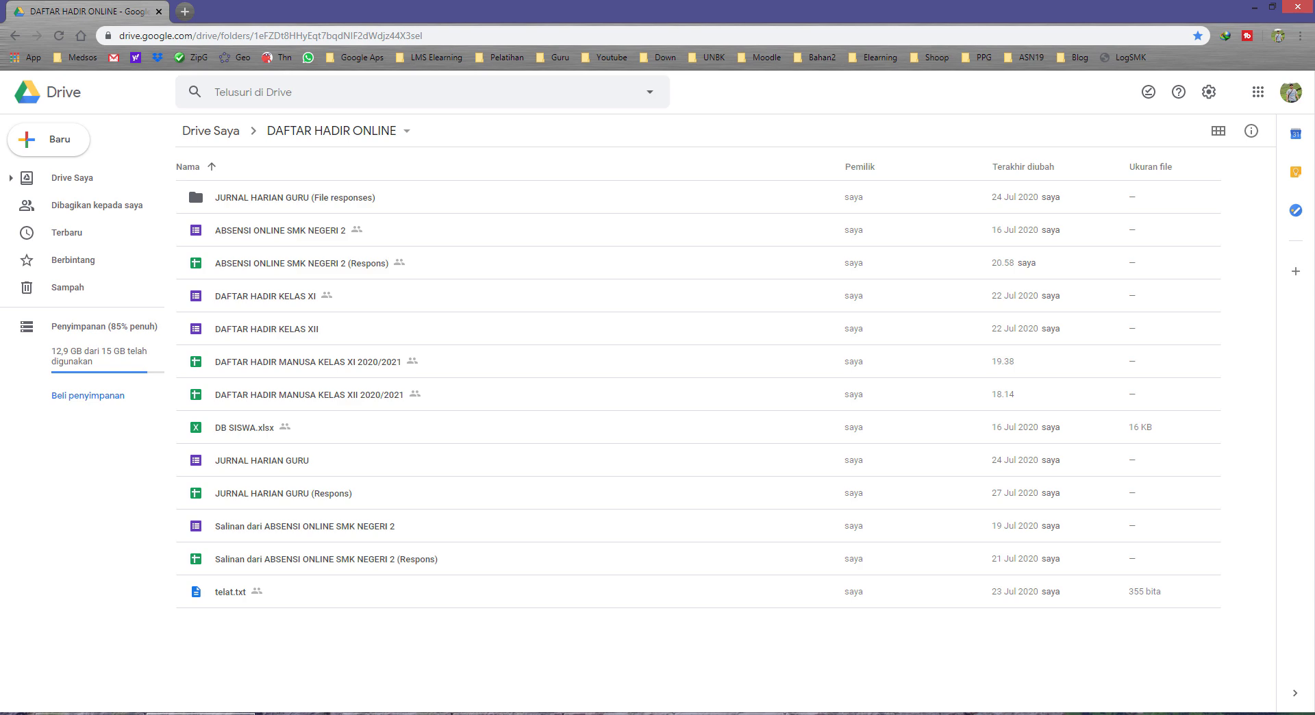
pyautogui.click(730, 713)
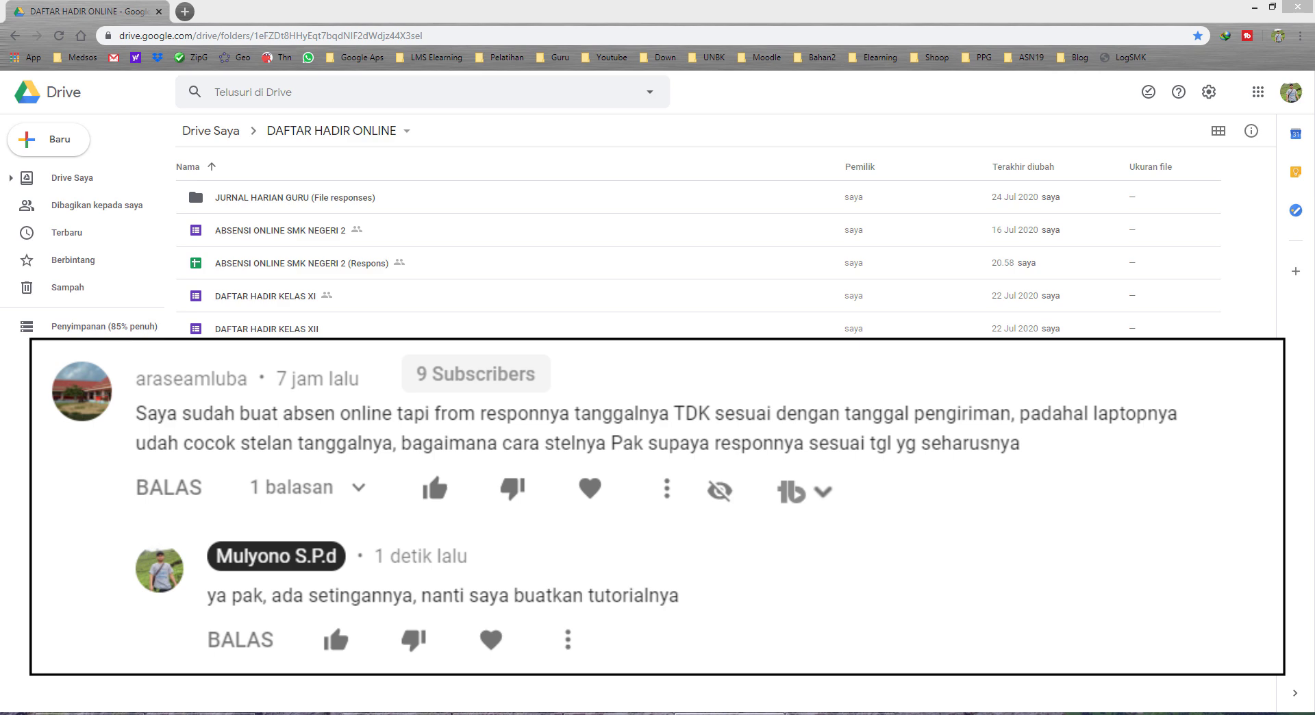
pyautogui.hotkey('alt', 'Tab')
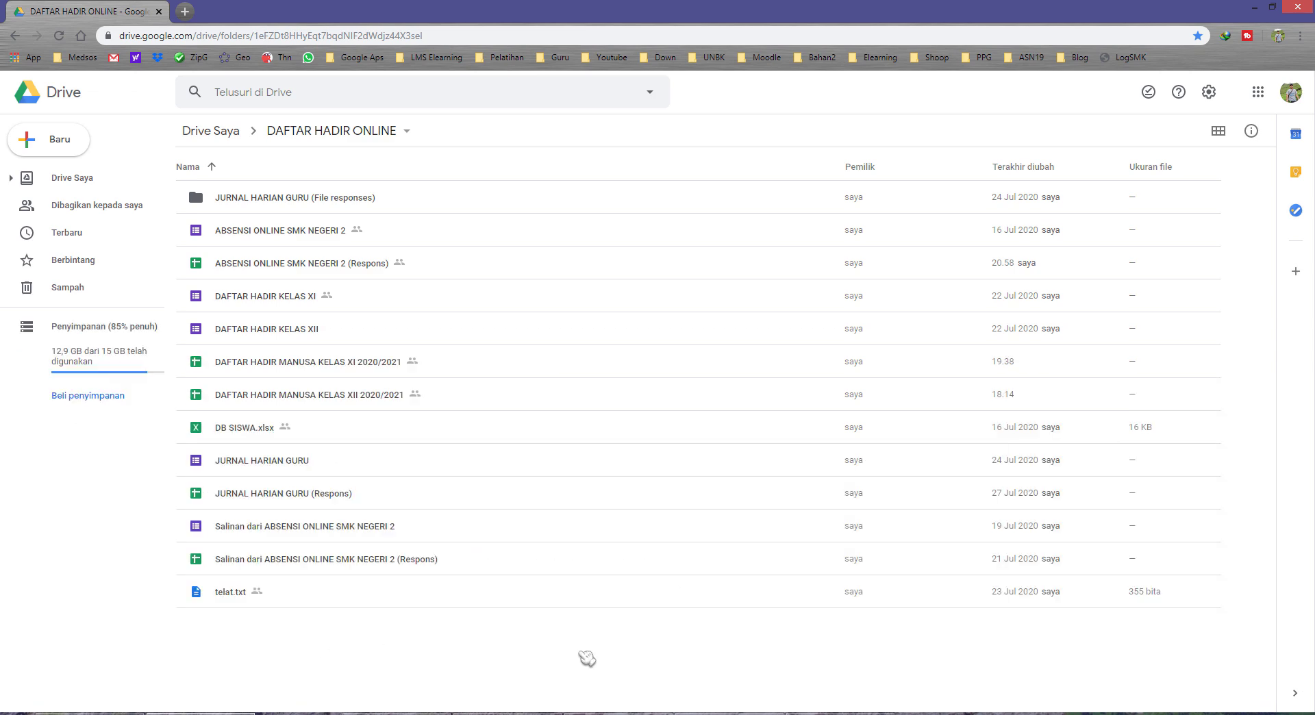
pyautogui.click(1257, 712)
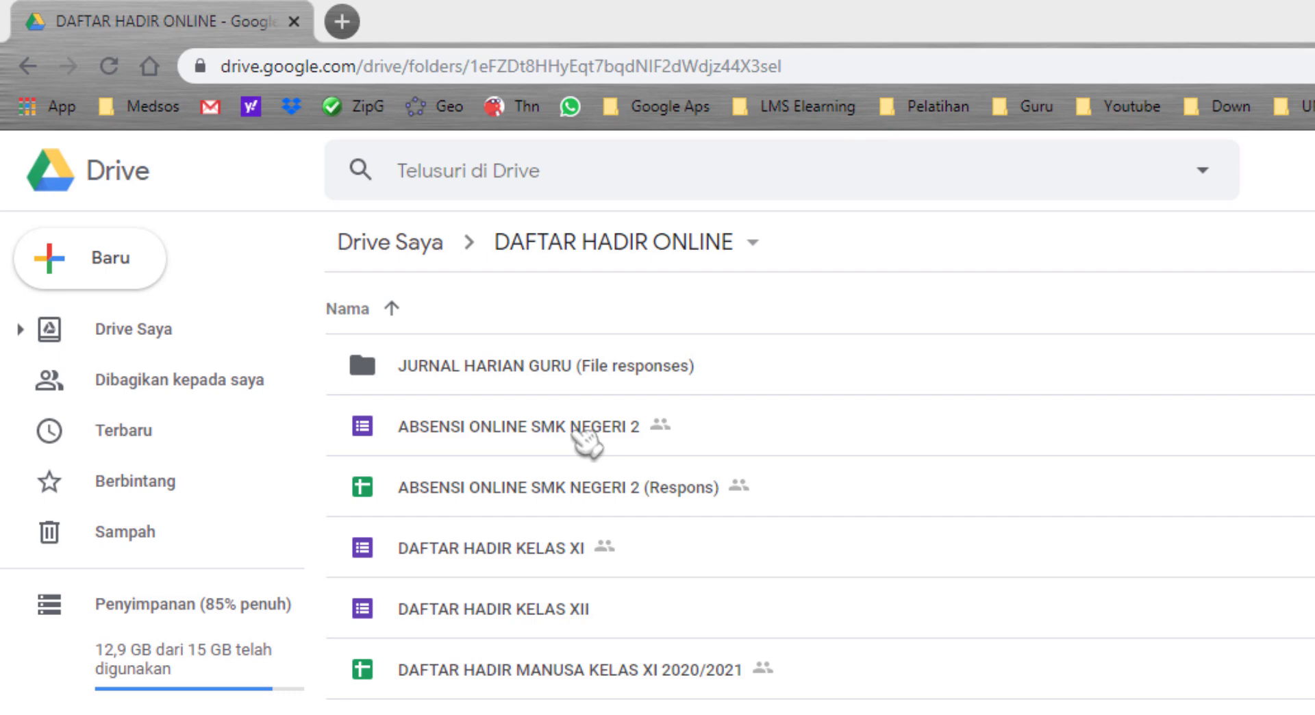
# Step: Open the ABSENSI ONLINE SMK NEGERI 2 form and its response spreadsheet, and set the spreadsheet zoom to 200%
pyautogui.doubleClick(473, 377)
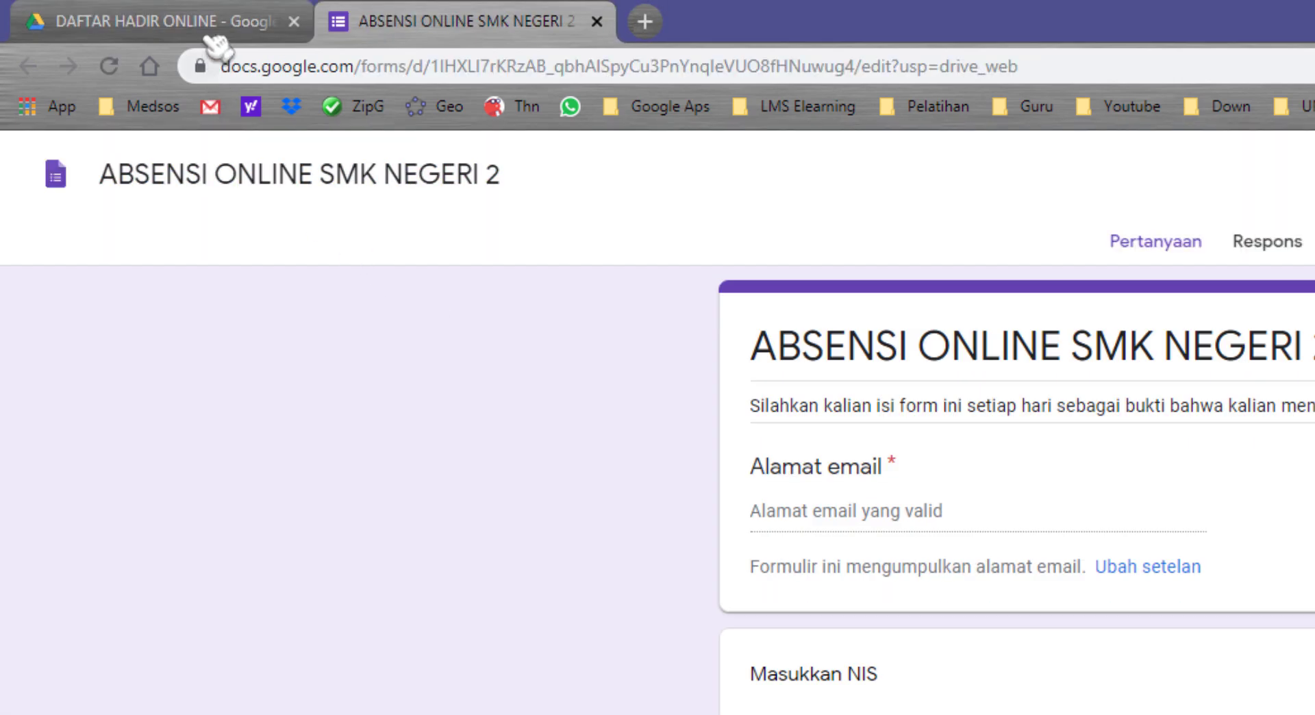
pyautogui.click(206, 31)
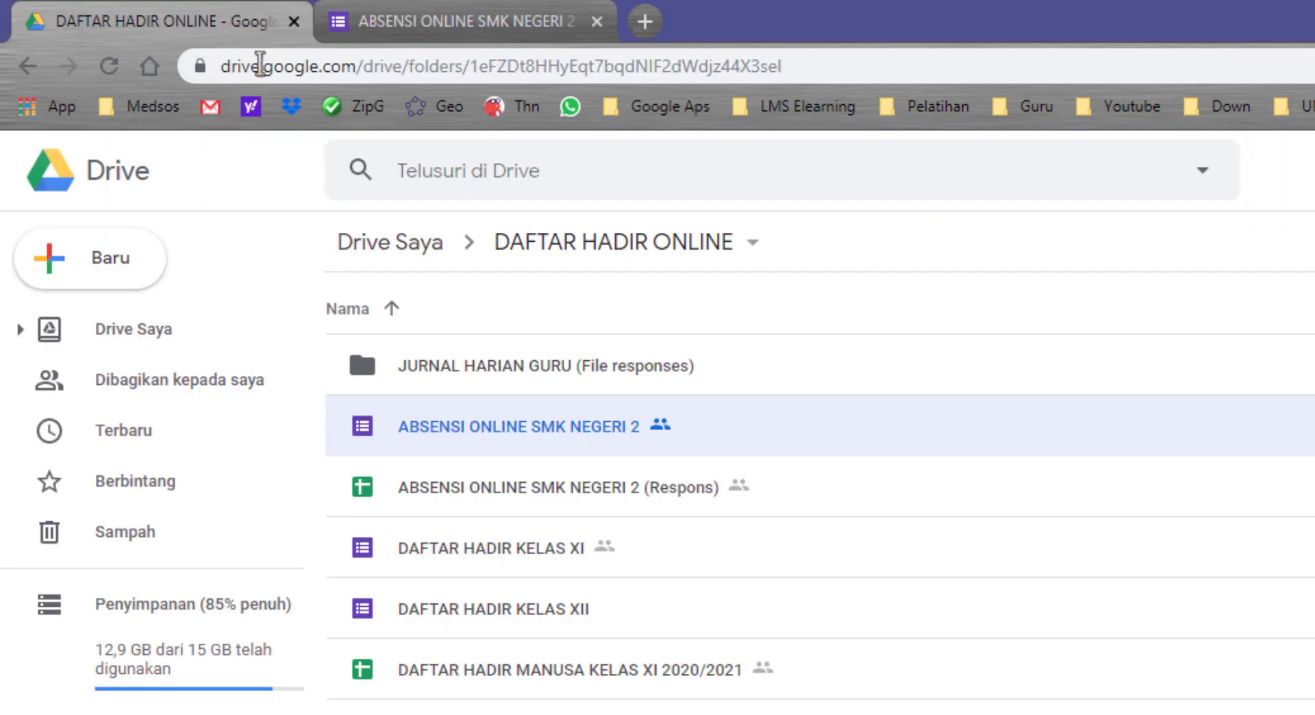
pyautogui.doubleClick(607, 496)
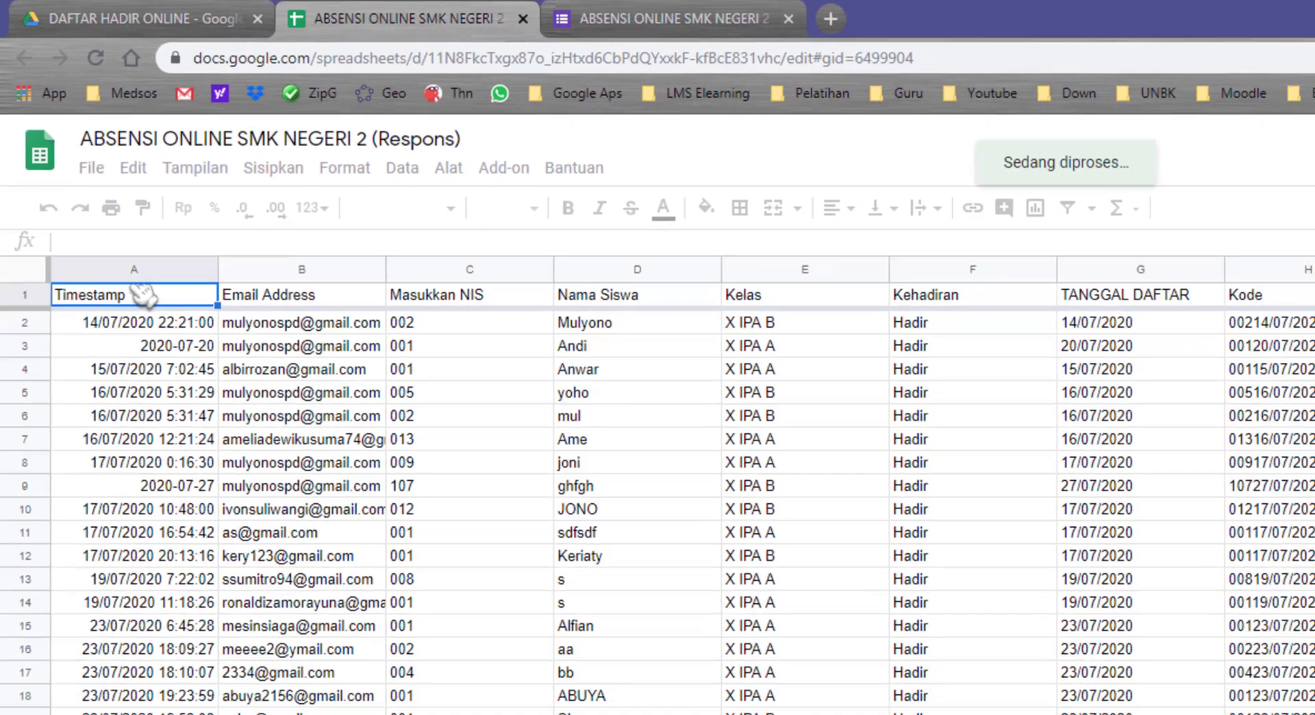
pyautogui.click(233, 209)
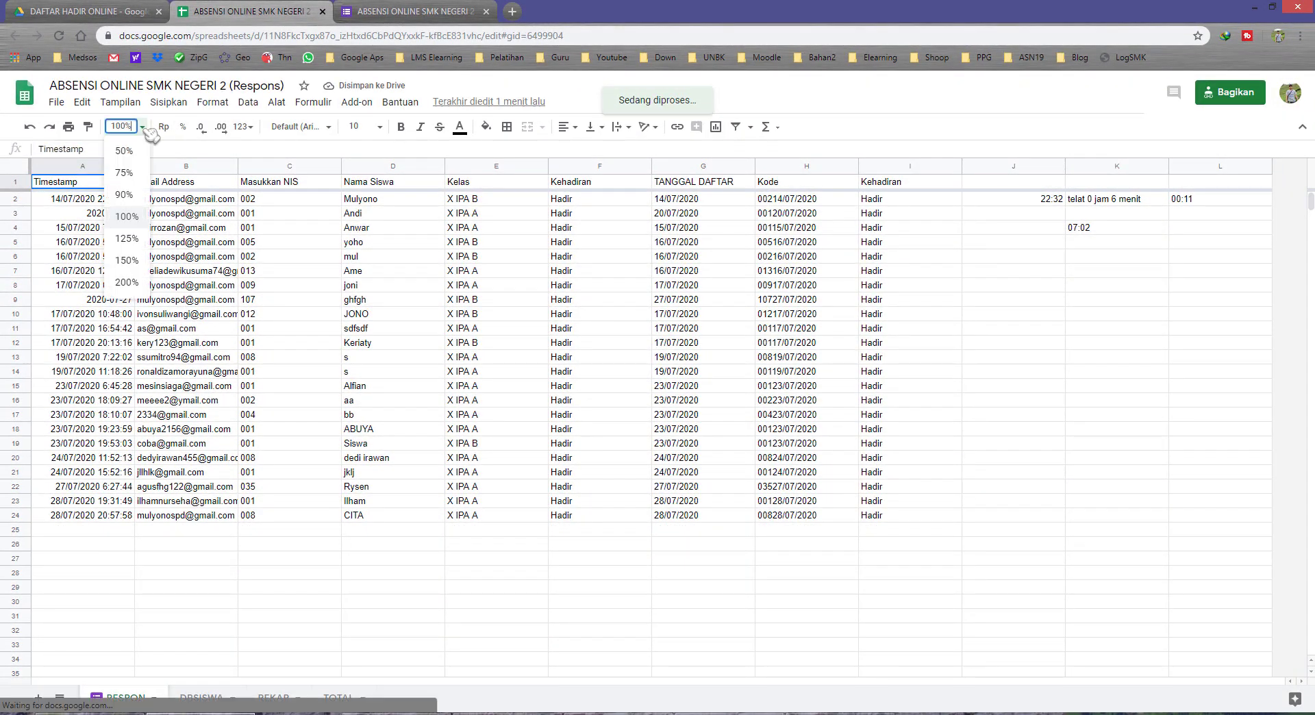
pyautogui.click(127, 282)
# Step: Examine the timestamps of the latest responses in rows 23 and 24 of the RESPON sheet
pyautogui.scroll(-2, 197, 445)
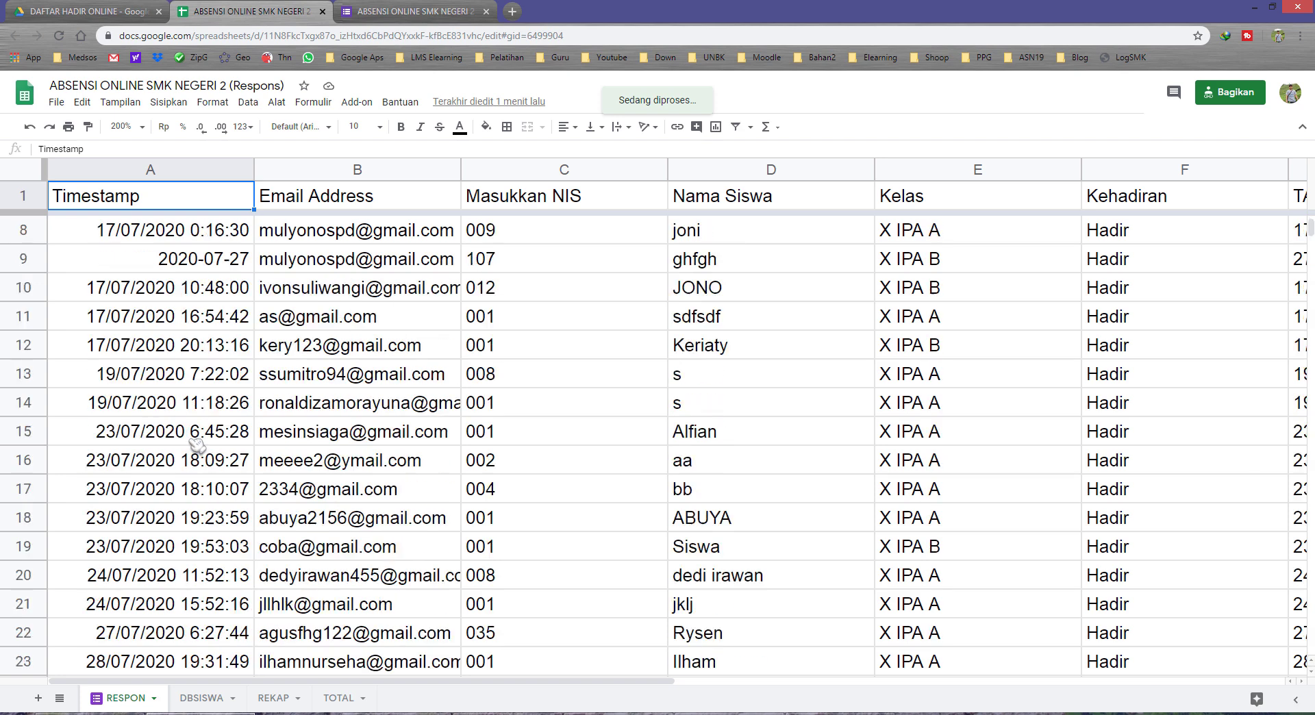
pyautogui.scroll(-4, 196, 446)
pyautogui.moveTo(155, 361); pyautogui.dragTo(162, 386)
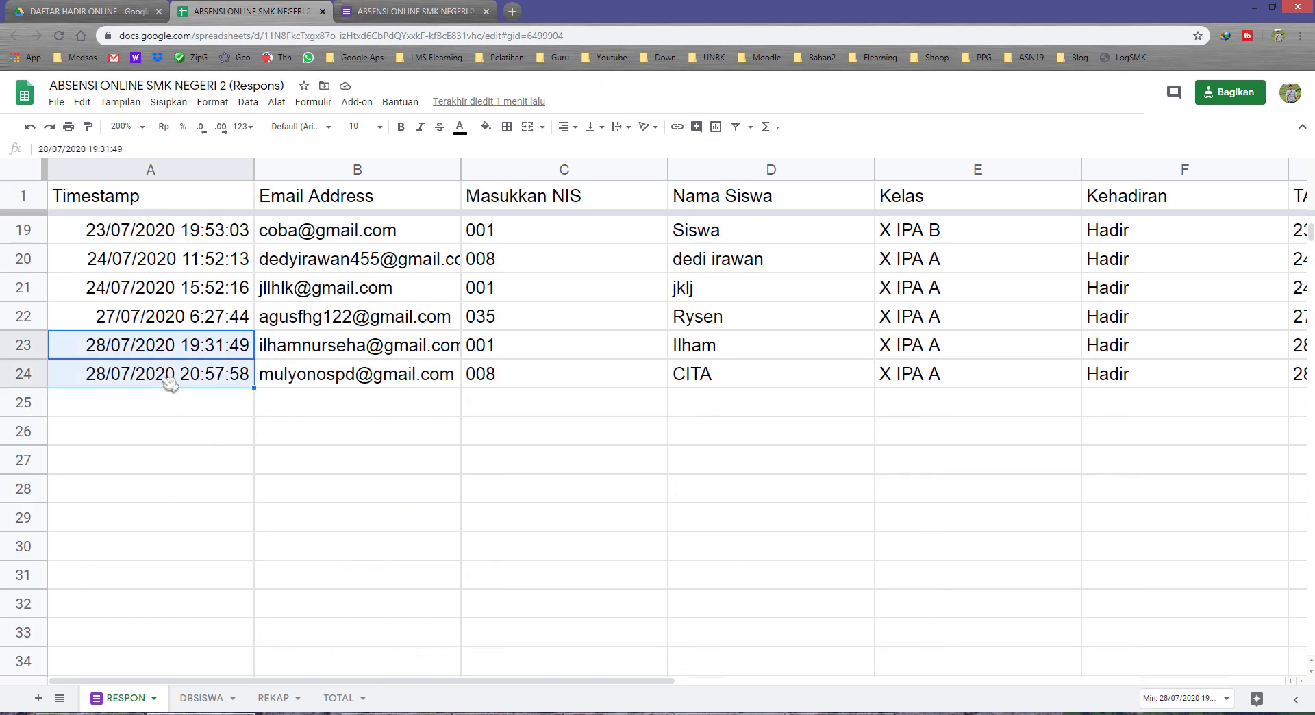
pyautogui.click(127, 383)
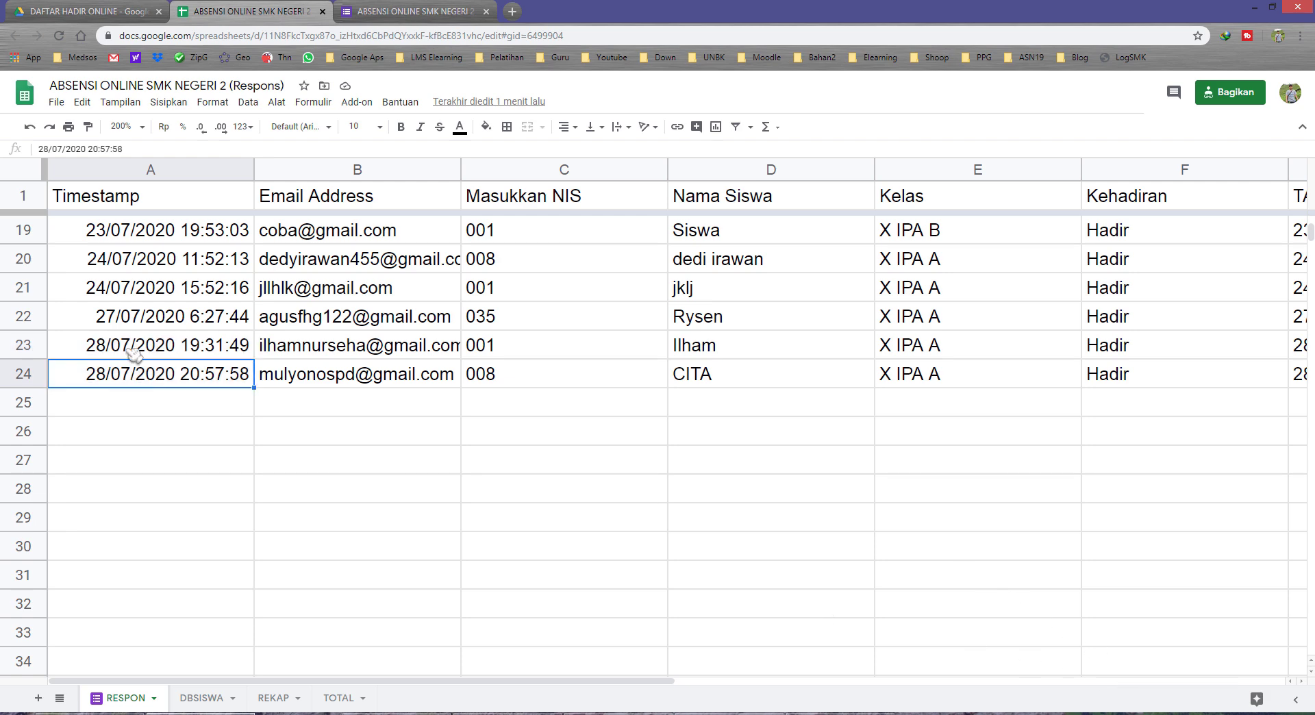
pyautogui.click(134, 349)
pyautogui.keyDown('shift'); pyautogui.click(125, 375); pyautogui.keyUp('shift')
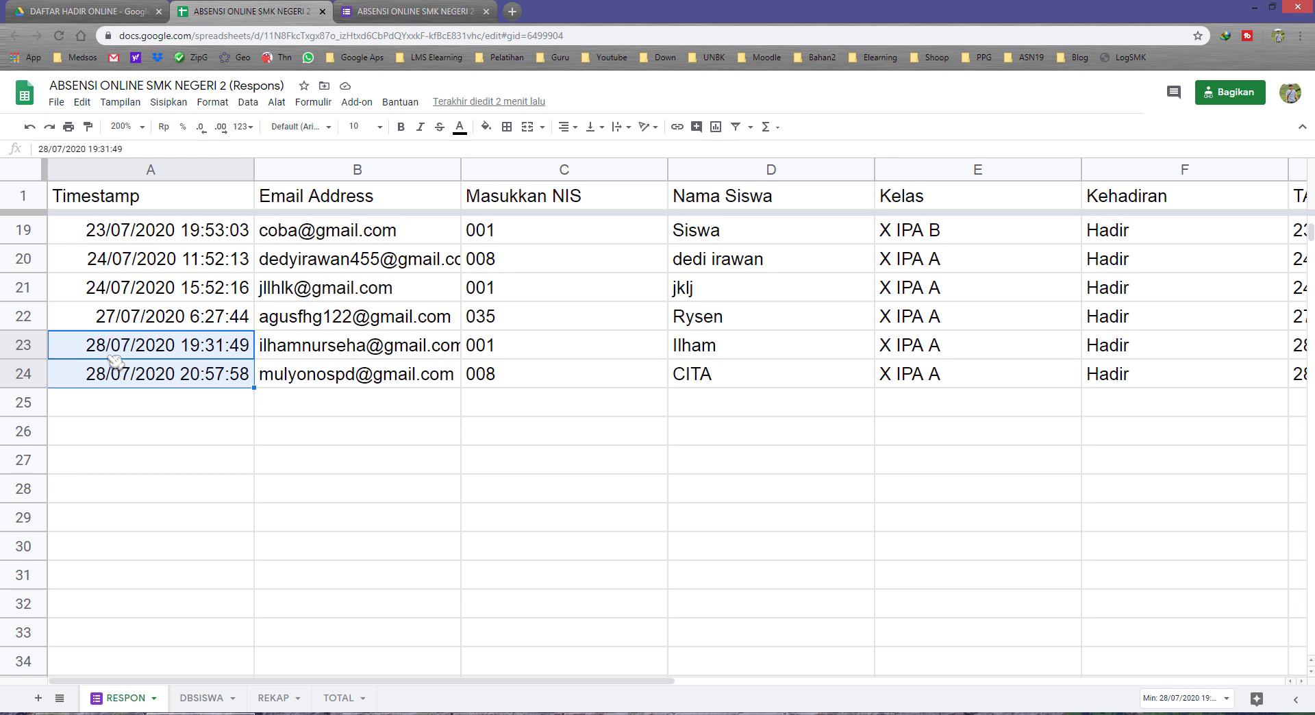
pyautogui.click(130, 352)
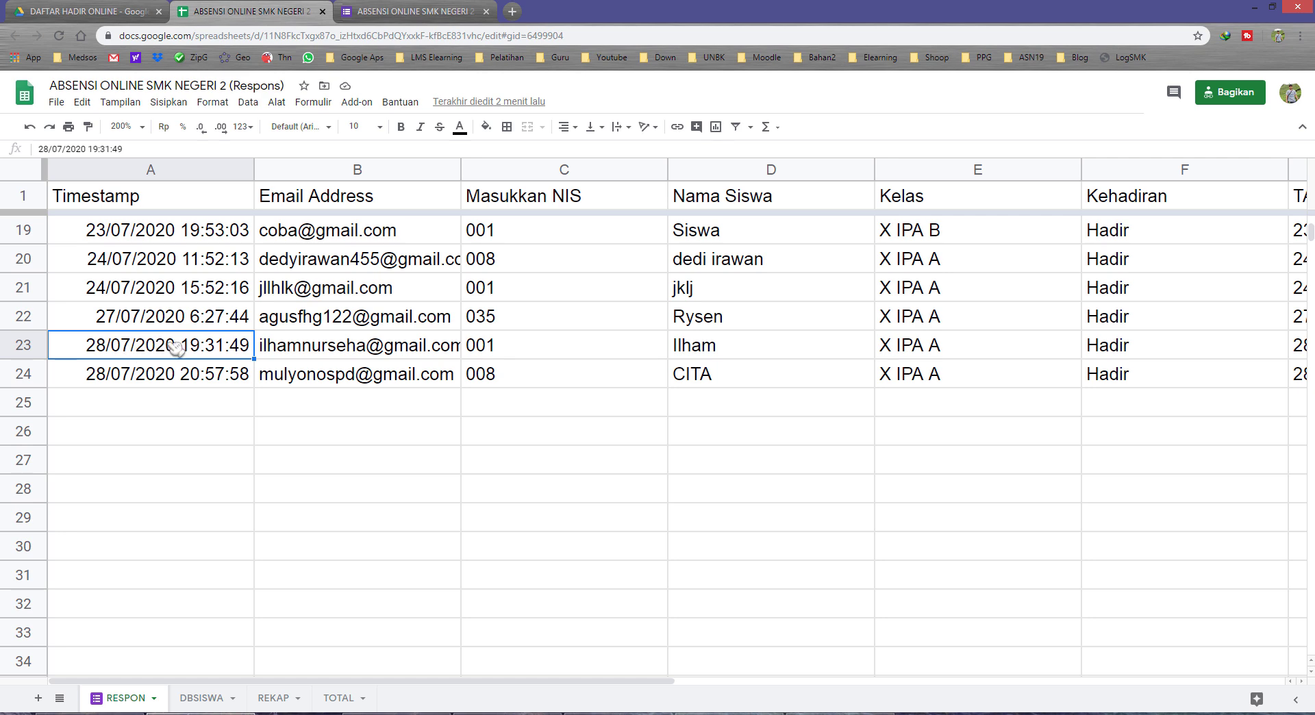
pyautogui.click(165, 376)
pyautogui.click(165, 359)
pyautogui.click(165, 374)
pyautogui.click(175, 355)
pyautogui.click(204, 380)
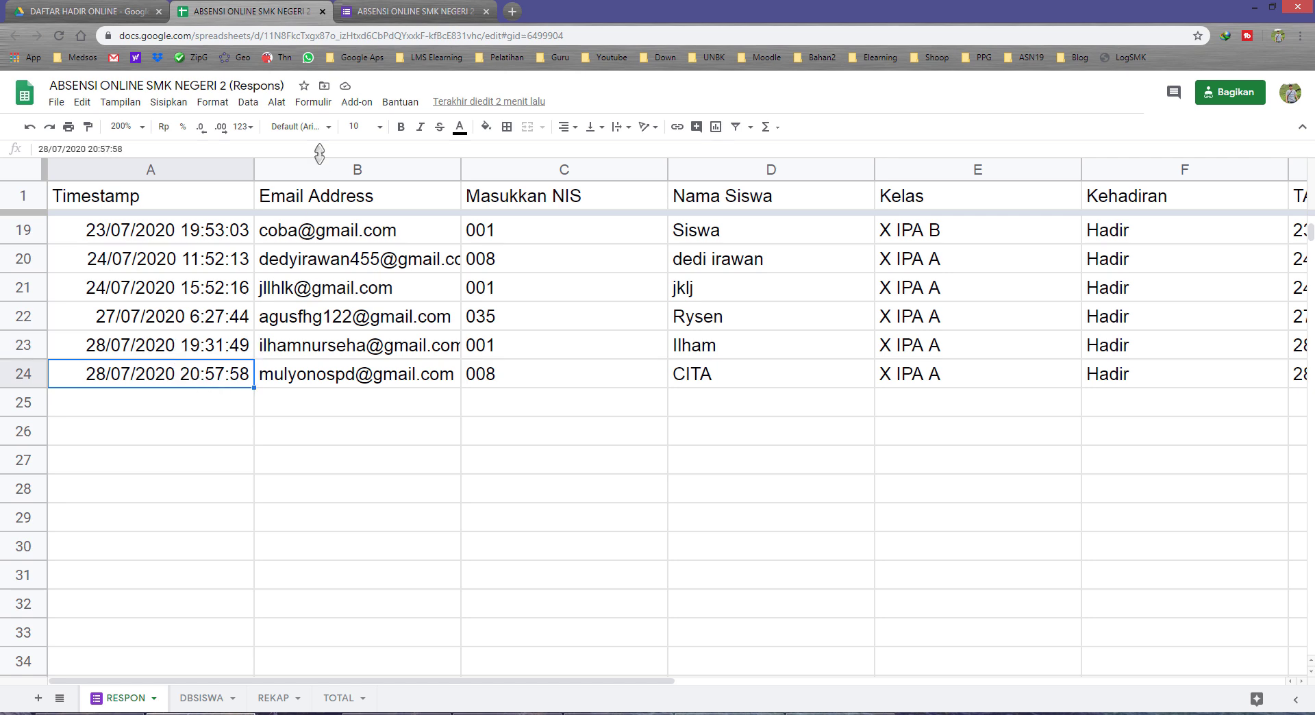
pyautogui.click(185, 401)
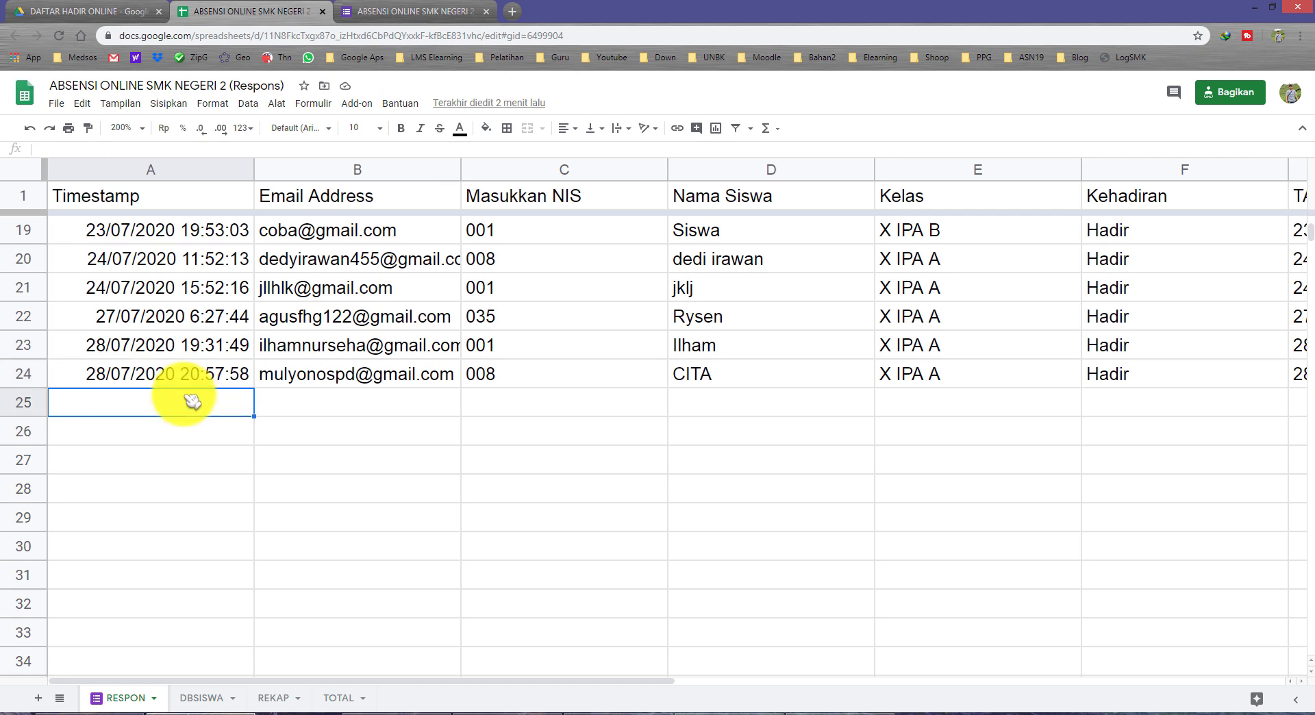
# Step: Open the respondent view of the ABSENSI ONLINE SMK NEGERI 2 form and close its editor
pyautogui.click(384, 12)
pyautogui.click(1107, 93)
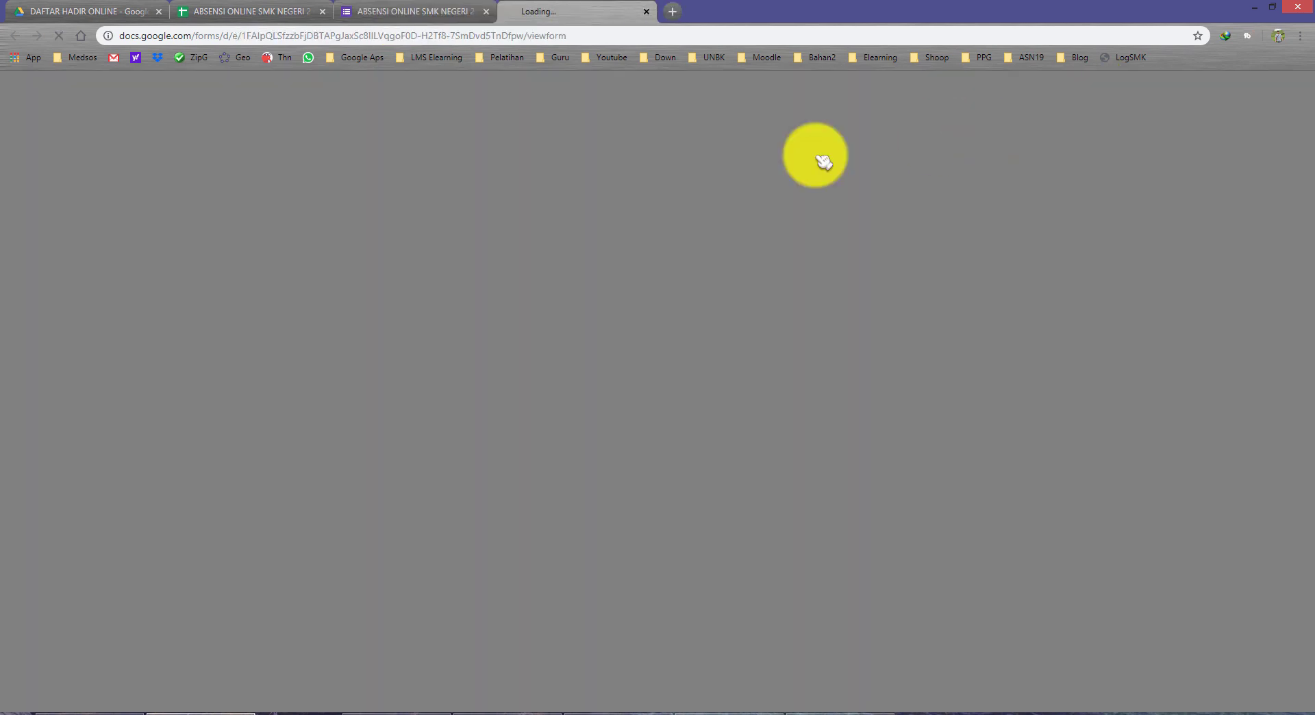
pyautogui.click(486, 12)
# Step: Fill in the attendance form with the respondent's email address, student number and student name
pyautogui.click(493, 268)
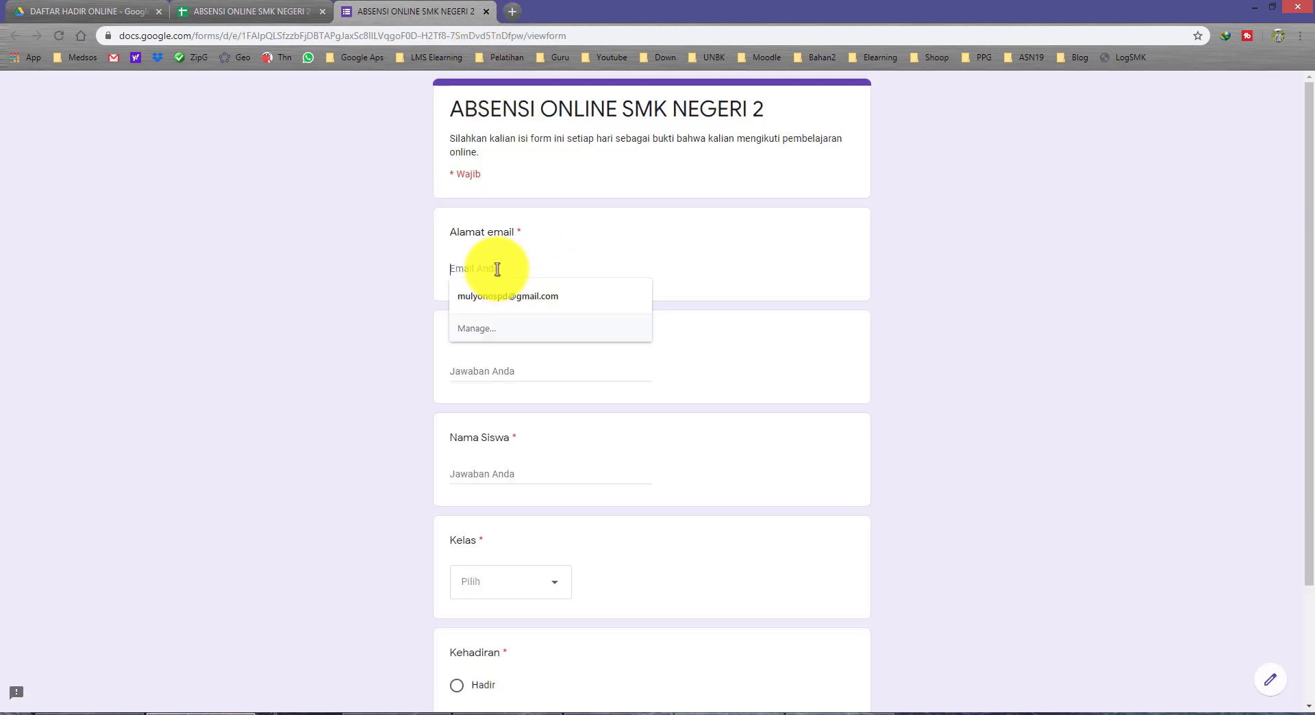
pyautogui.click(514, 295)
pyautogui.click(487, 377)
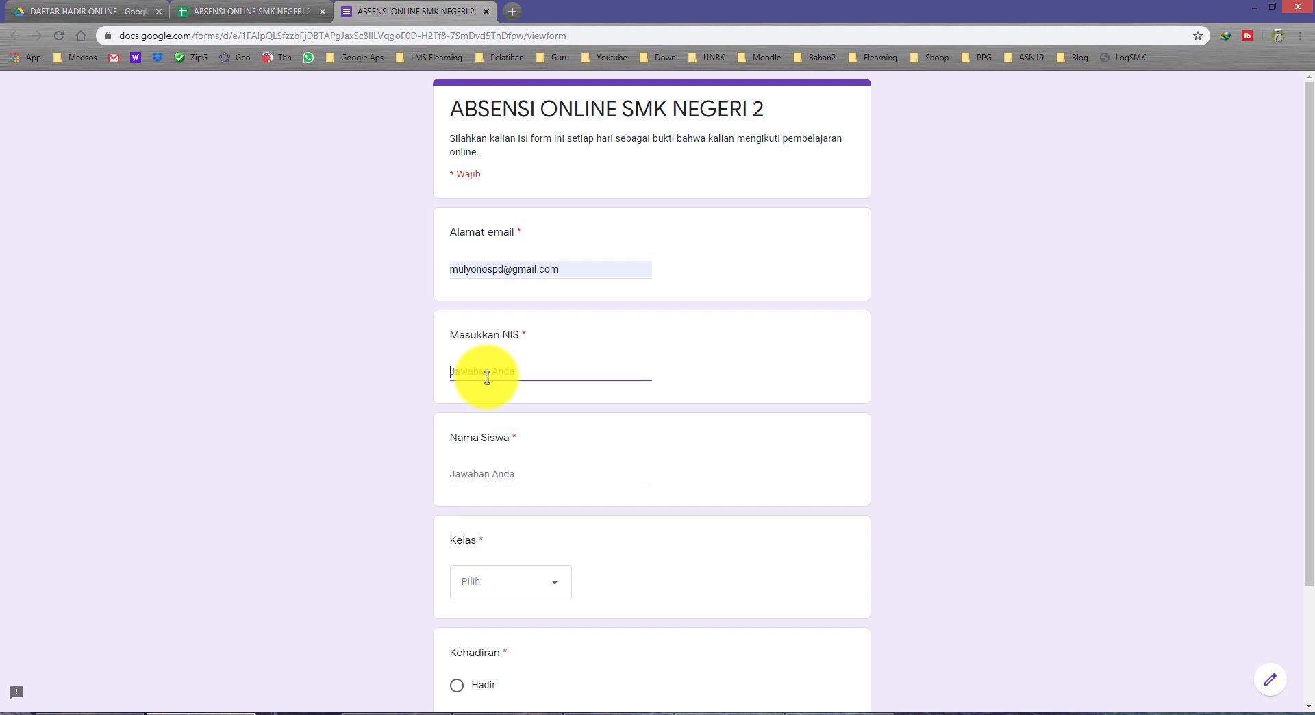
pyautogui.write('004')
pyautogui.click(504, 476)
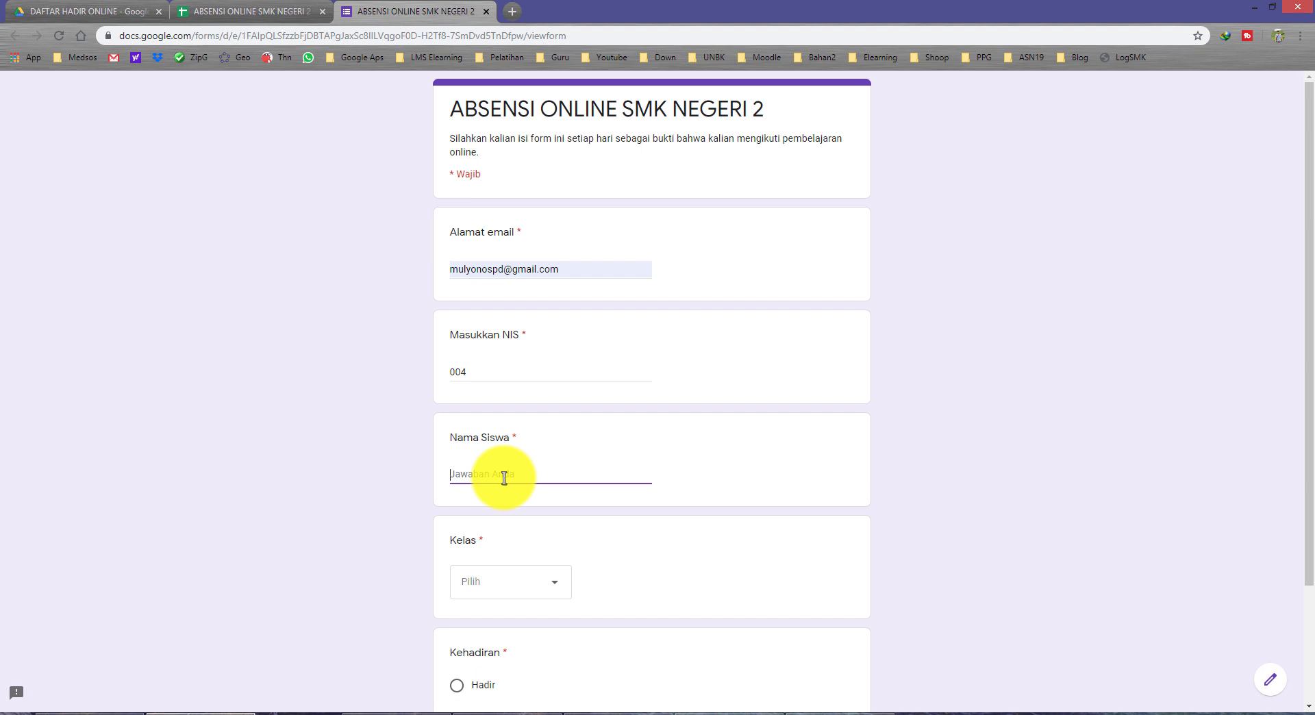
pyautogui.write('ANTON')
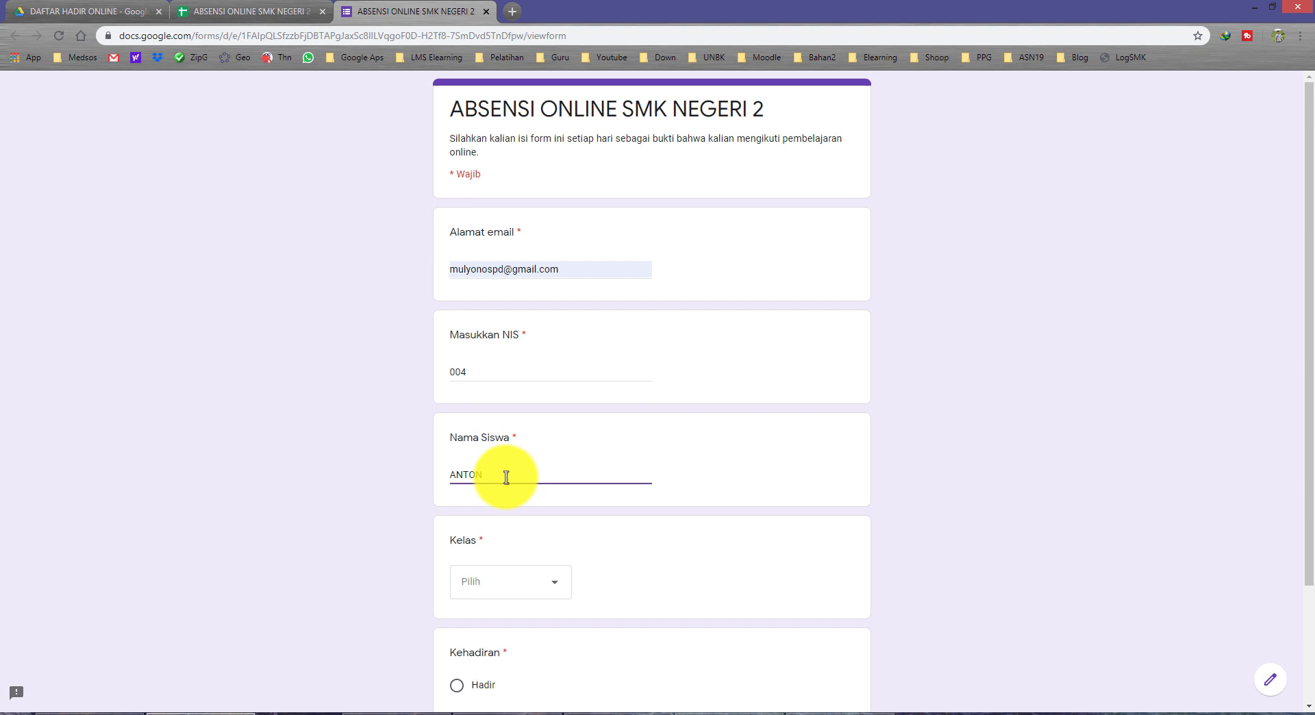
# Step: Set the class to X IPA A and the attendance to Hadir, and review the form's answers
pyautogui.click(499, 584)
pyautogui.click(510, 615)
pyautogui.scroll(-3, 493, 575)
pyautogui.click(457, 537)
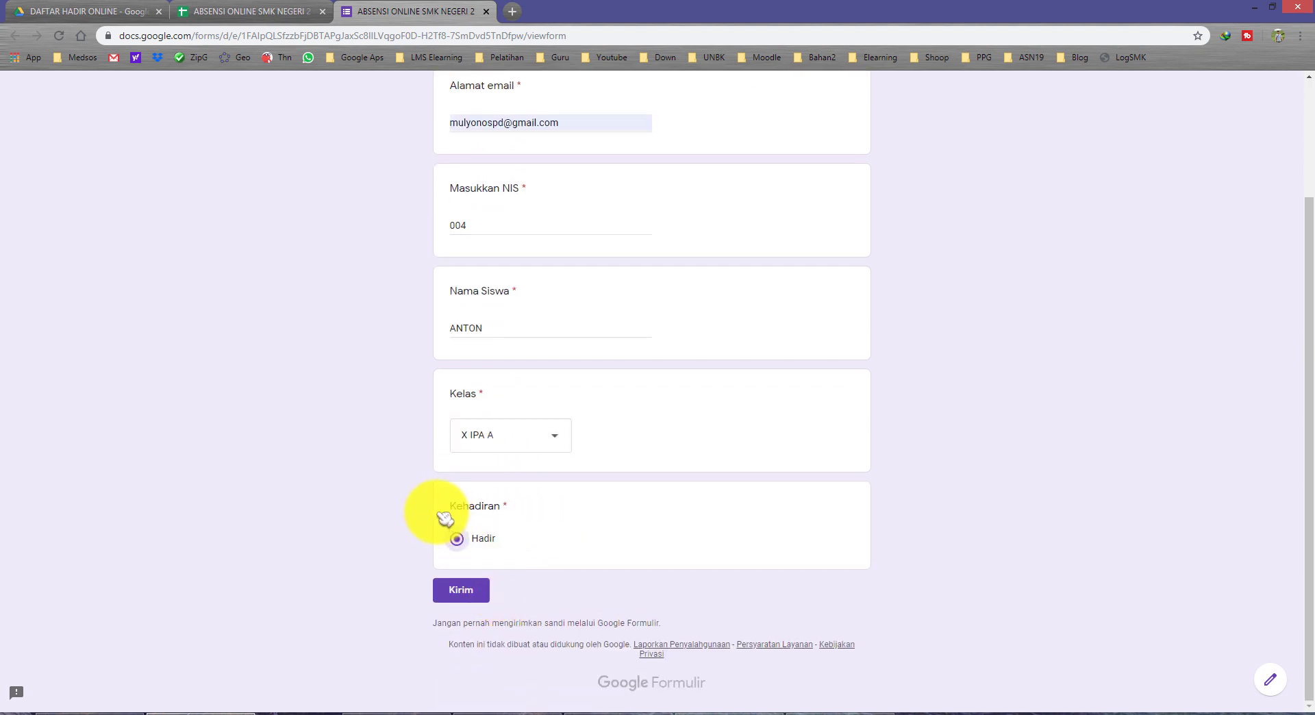
pyautogui.scroll(3, 440, 479)
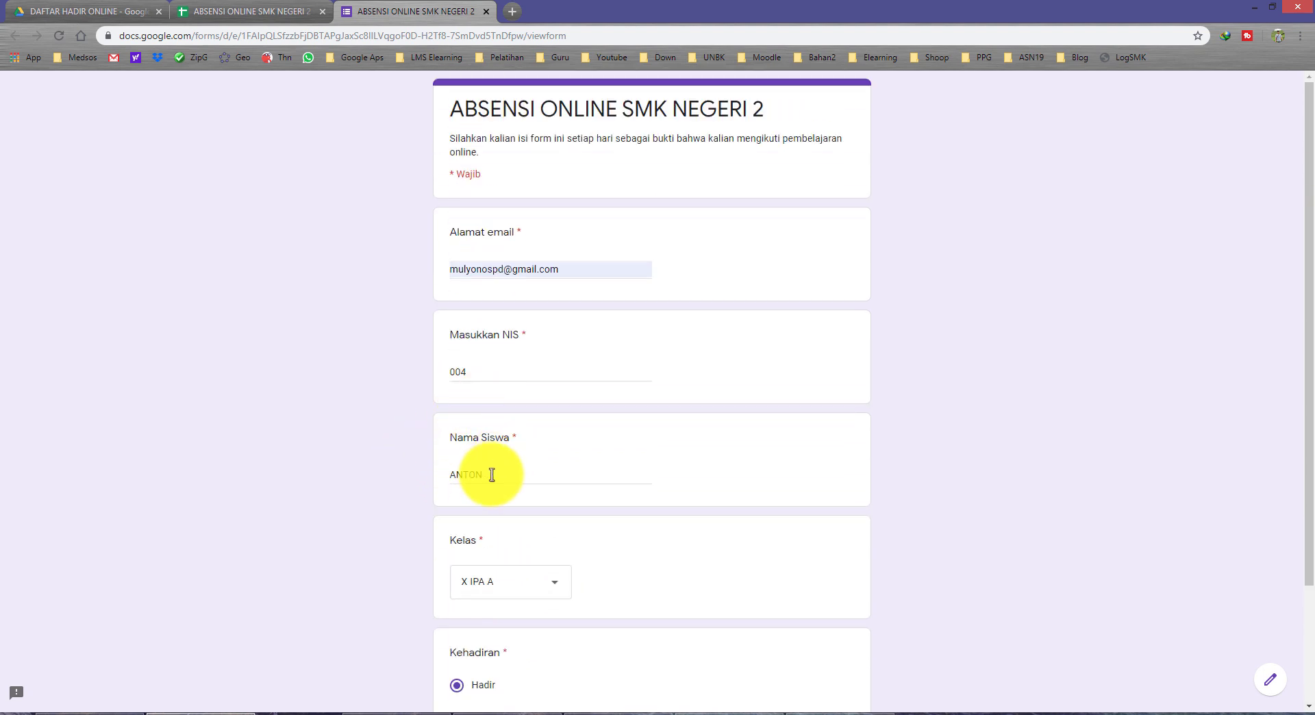
pyautogui.scroll(-1, 1088, 586)
pyautogui.scroll(-1, 1088, 586)
# Step: Check the computer's date and time, and locate the first empty Timestamp cell, A25, in the RESPON sheet
pyautogui.click(1257, 712)
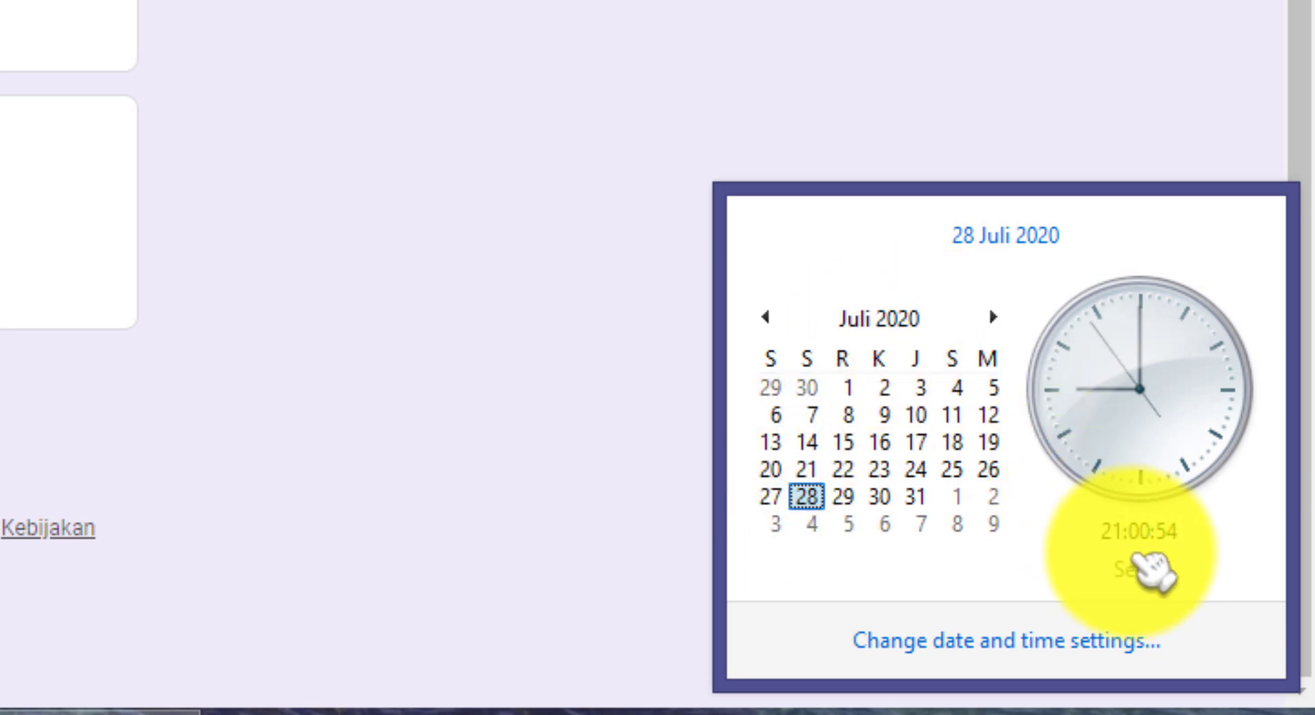
pyautogui.click(375, 122)
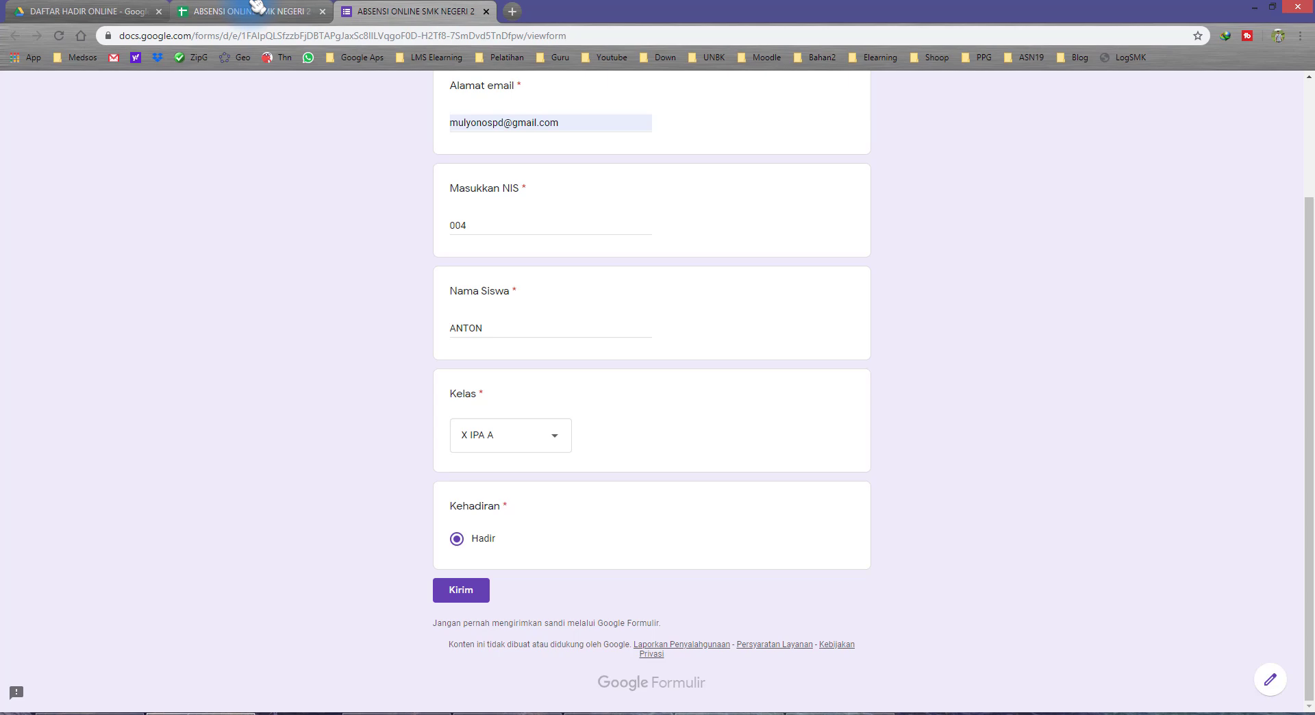
pyautogui.click(256, 8)
pyautogui.moveTo(232, 408); pyautogui.dragTo(698, 411)
pyautogui.click(226, 406)
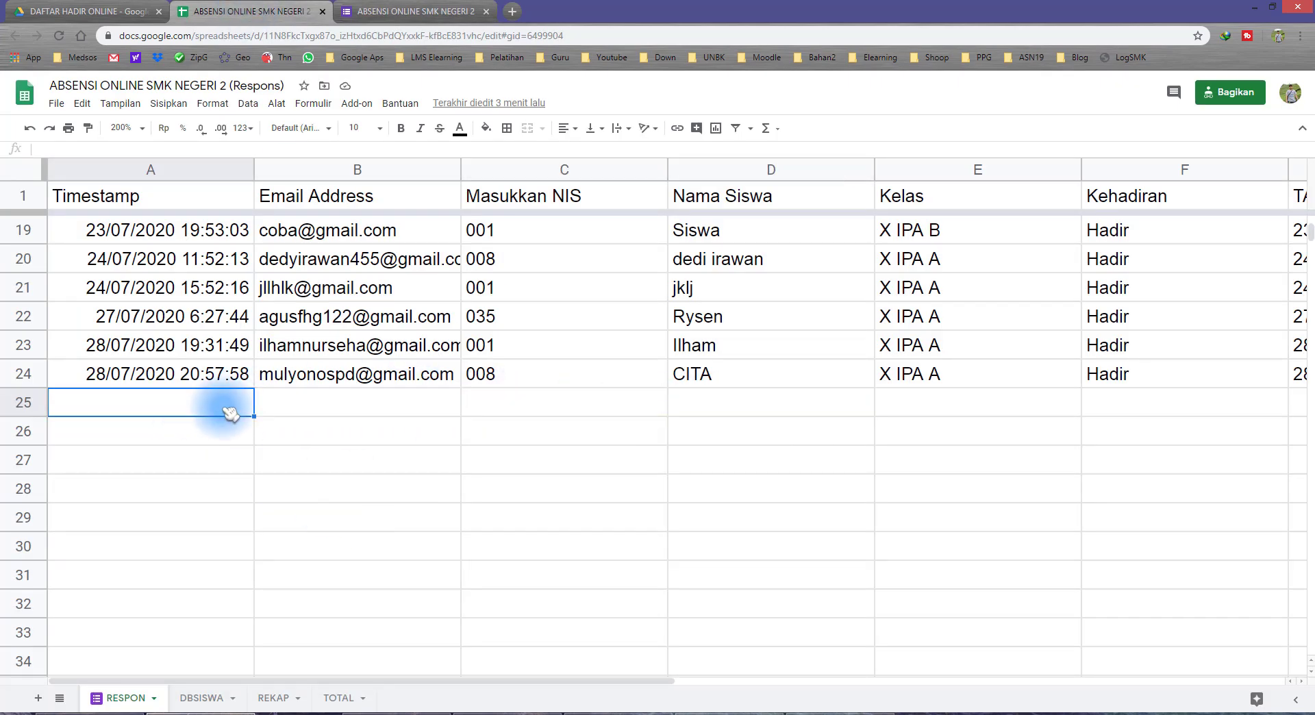
pyautogui.click(140, 170)
pyautogui.click(171, 396)
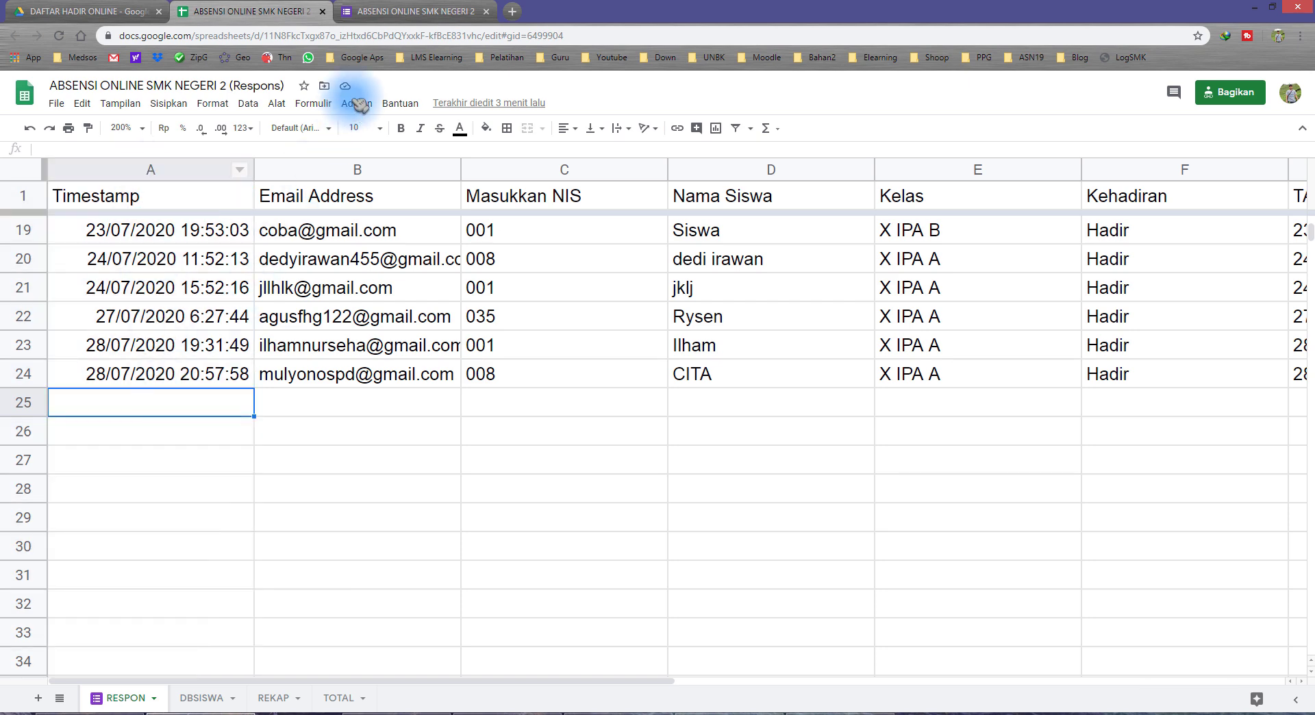
# Step: Move the form into its own window and arrange it side by side with the response spreadsheet window
pyautogui.click(381, 11)
pyautogui.moveTo(444, 23); pyautogui.dragTo(1307, 8)
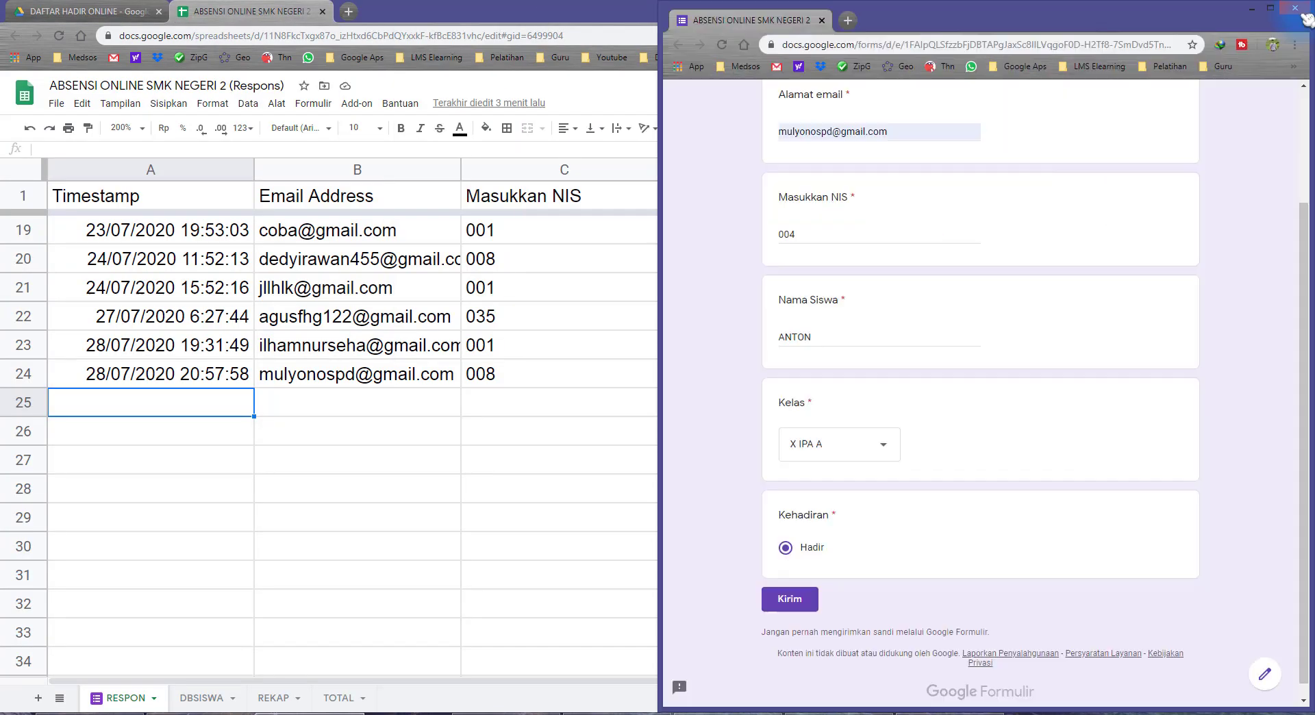
pyautogui.moveTo(609, 21); pyautogui.dragTo(305, 27)
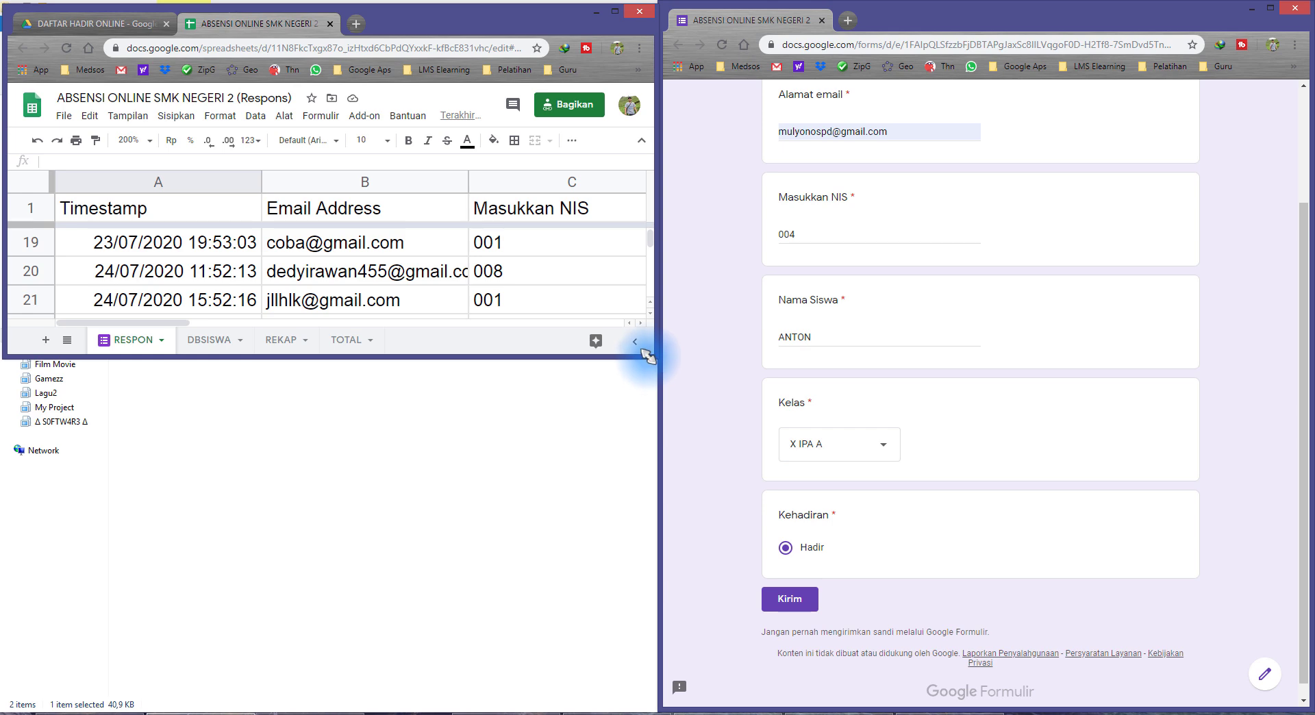
pyautogui.moveTo(649, 351); pyautogui.dragTo(652, 705)
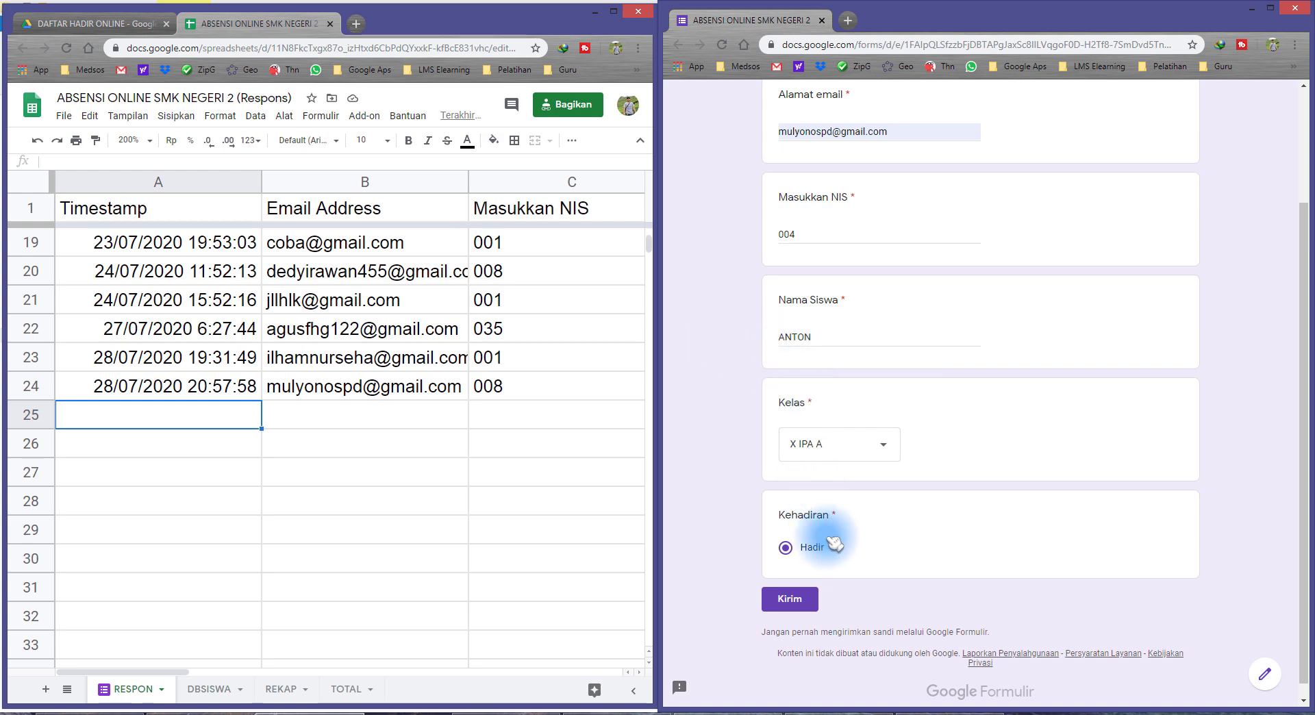
# Step: Submit the attendance form and compare the computer's date and time with the new response's timestamp
pyautogui.click(793, 599)
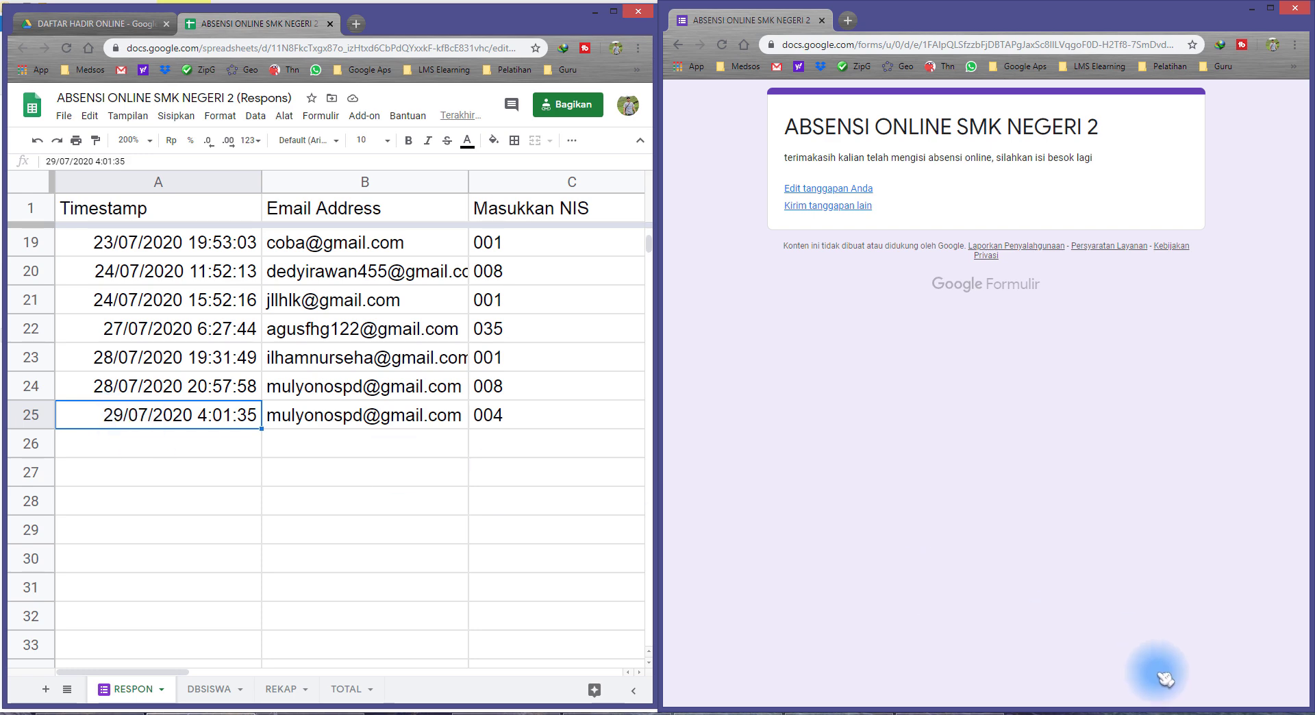
pyautogui.click(1270, 711)
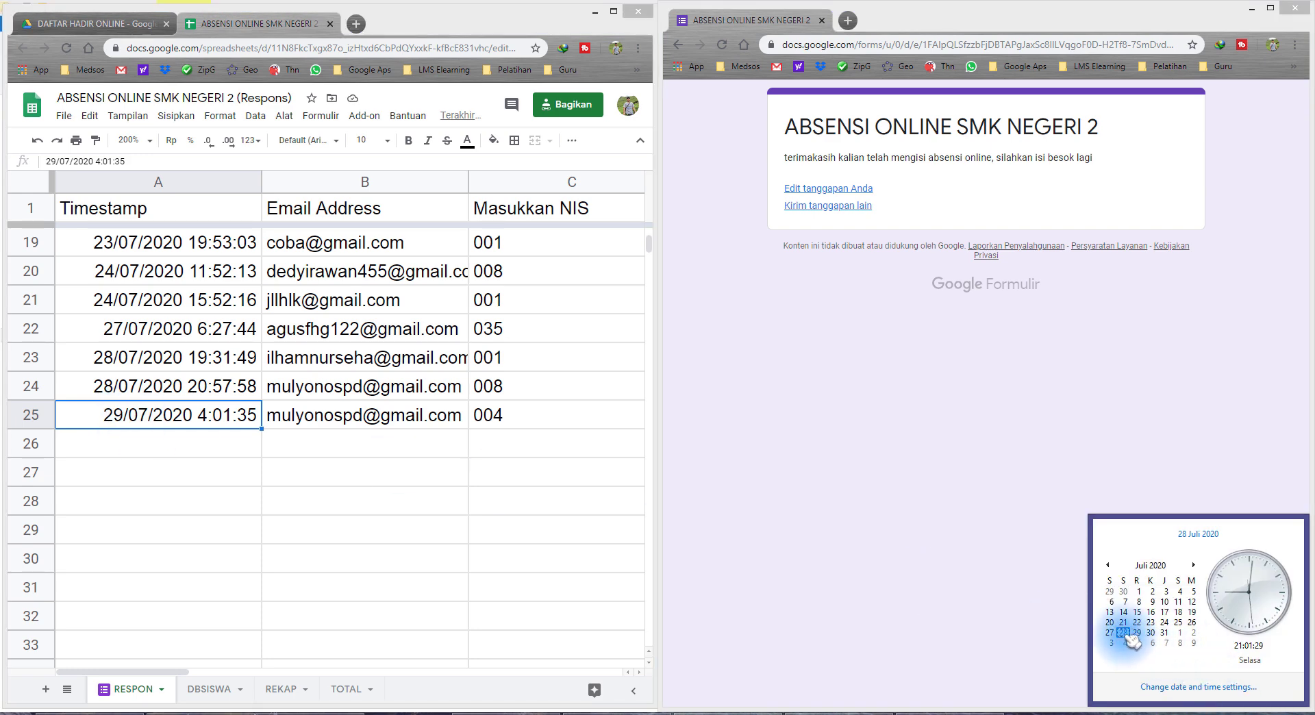
# Step: Examine the new response in row 25, covering its email, NIS, student name, class and timestamp cells
pyautogui.click(346, 422)
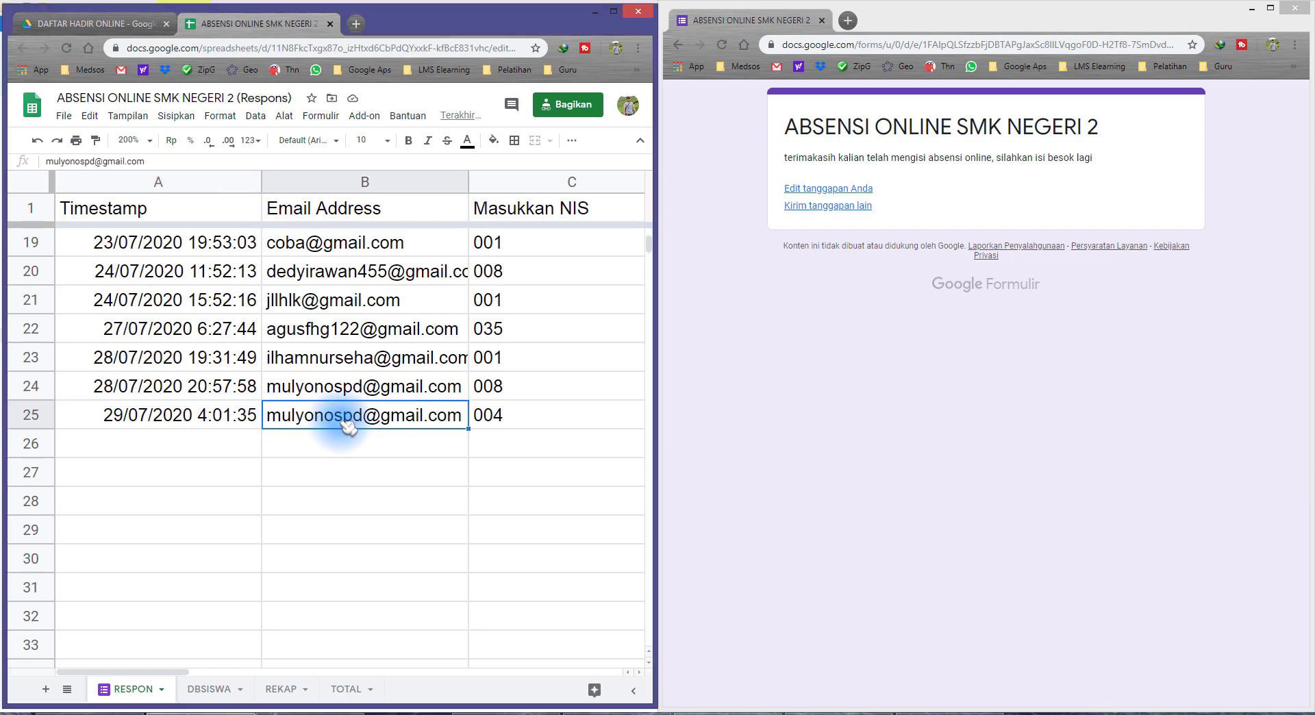
pyautogui.press('Right')
pyautogui.press('Right')
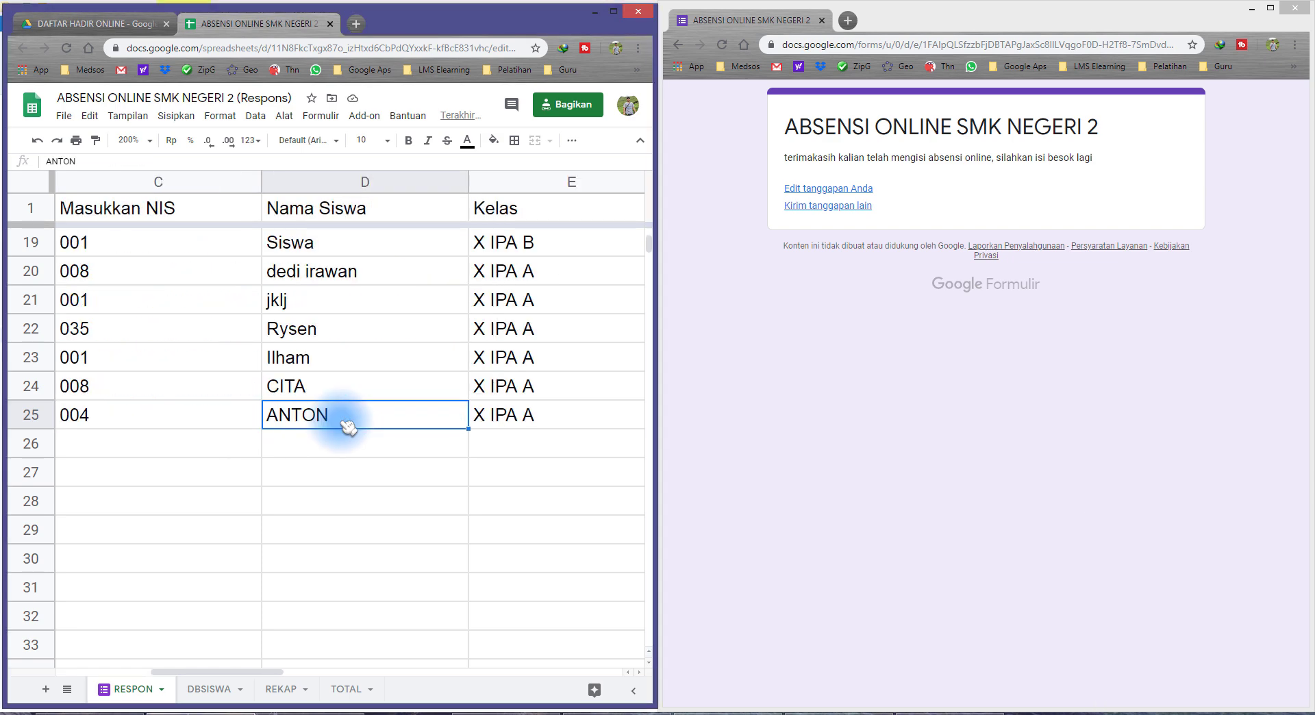
pyautogui.press('Right')
pyautogui.press('Left')
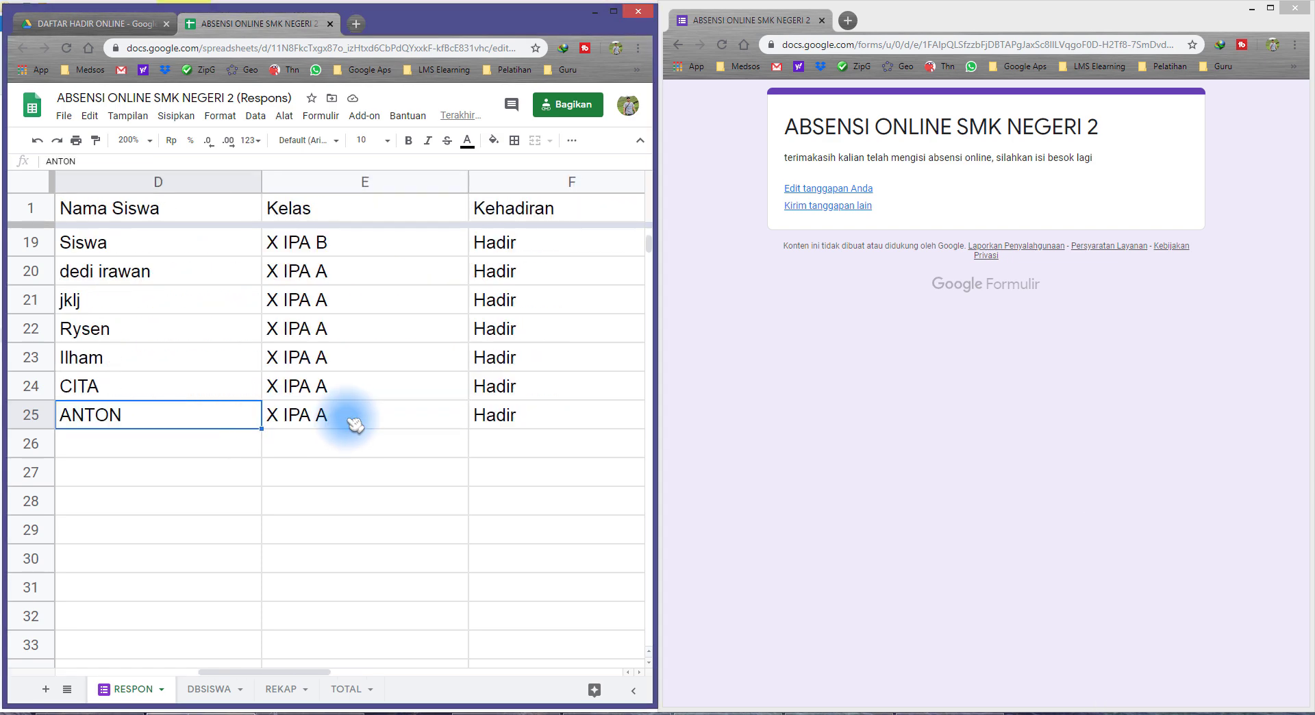
pyautogui.press('Left')
pyautogui.press('Left')
pyautogui.press('Left')
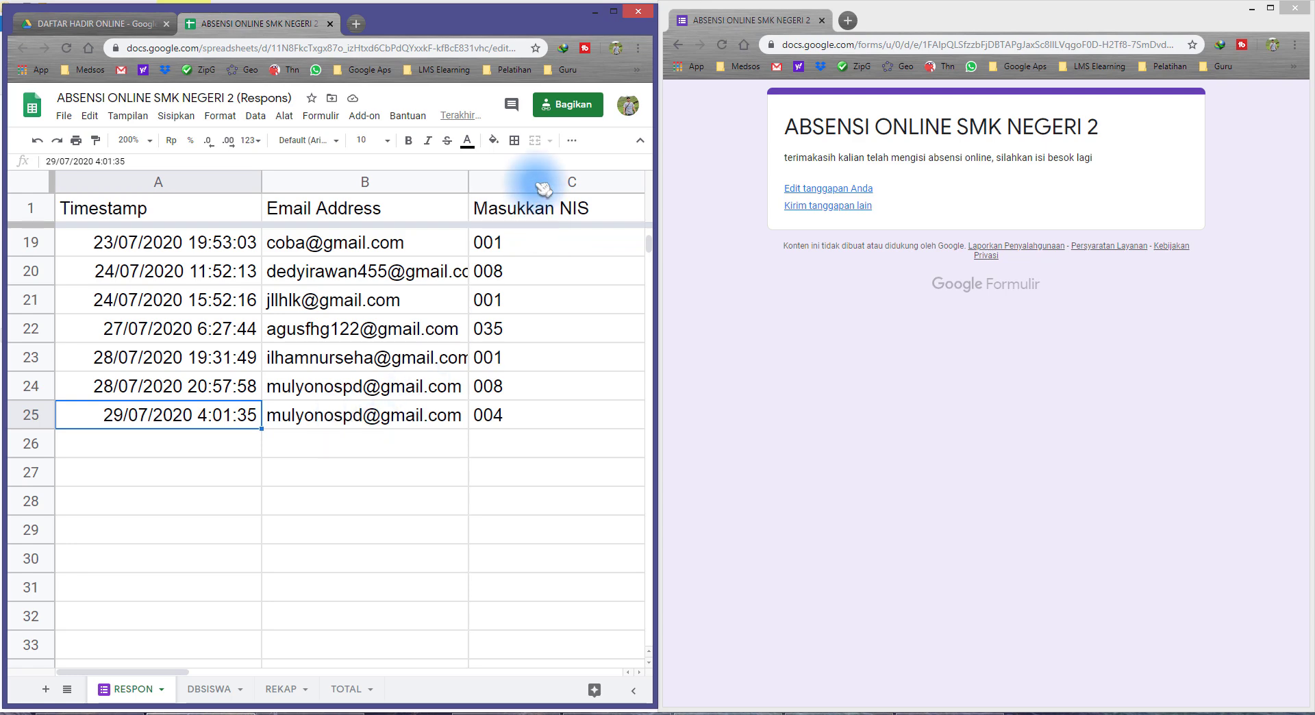
# Step: Maximize the response spreadsheet's window
pyautogui.click(612, 11)
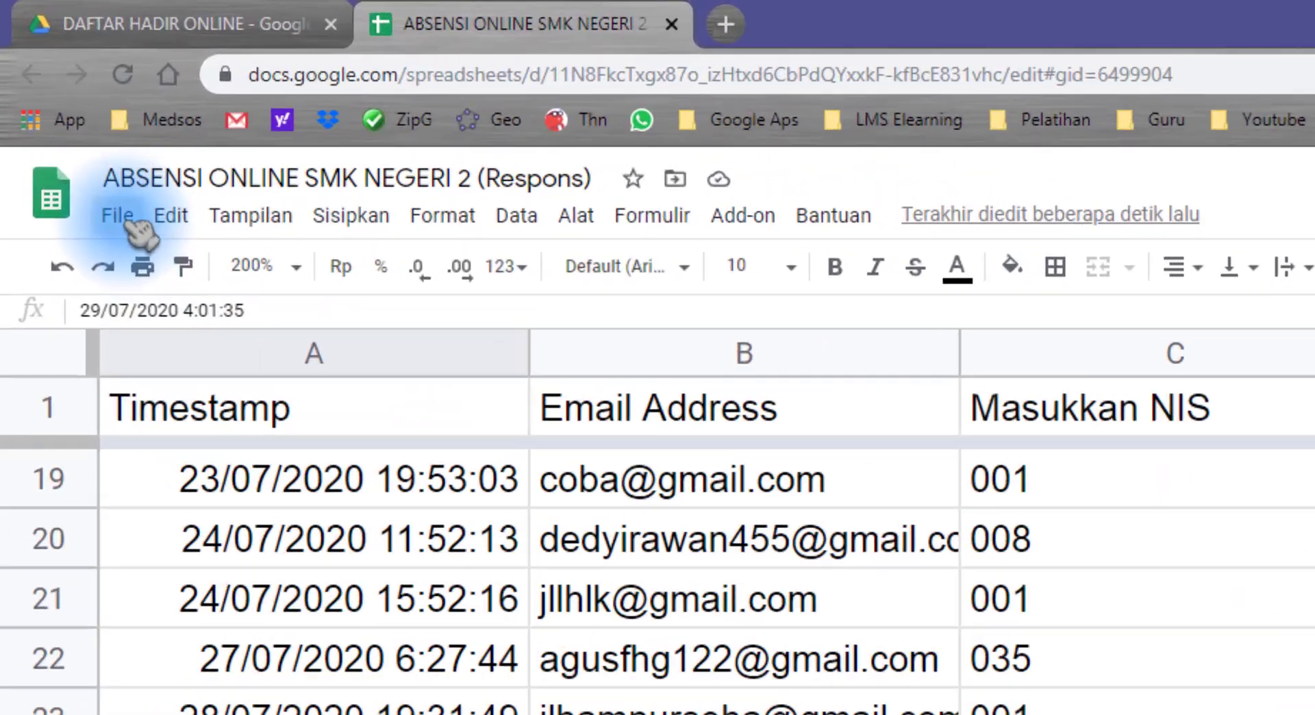
# Step: Open the spreadsheet's settings and set its time zone to (GMT+07:00) Jakarta
pyautogui.click(60, 104)
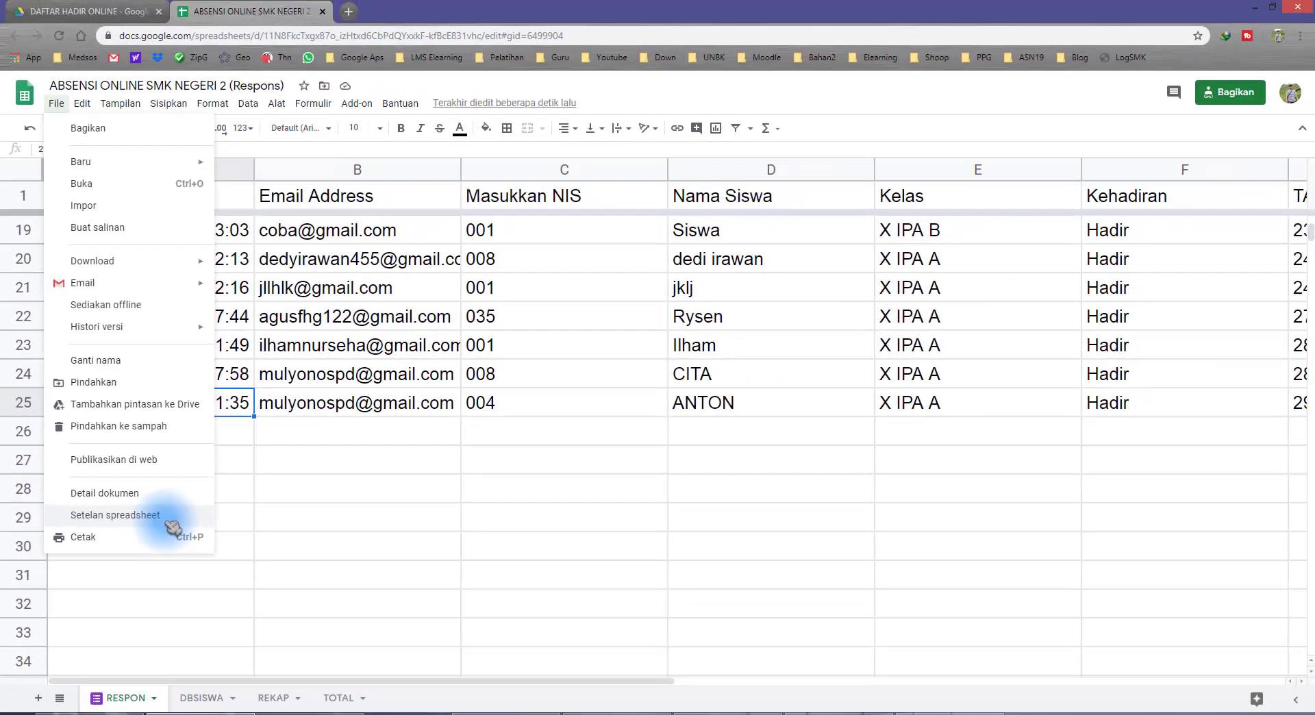
pyautogui.click(171, 522)
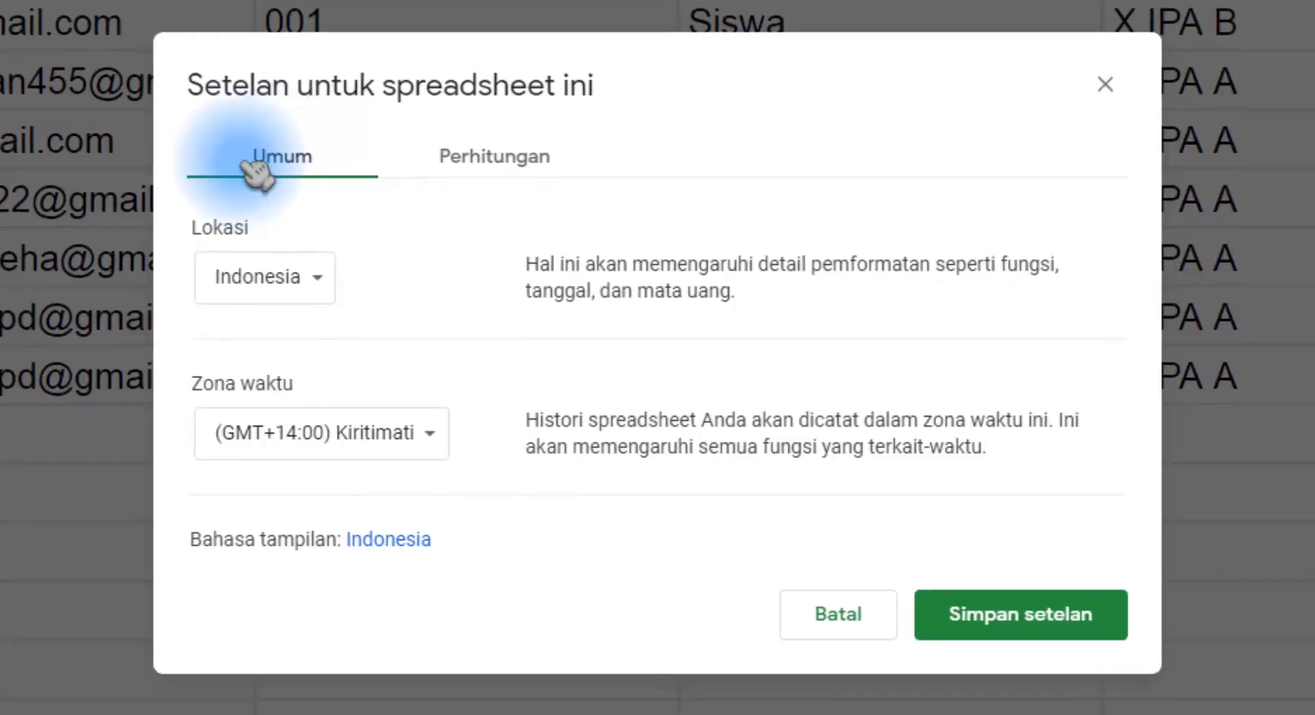
pyautogui.doubleClick(199, 381)
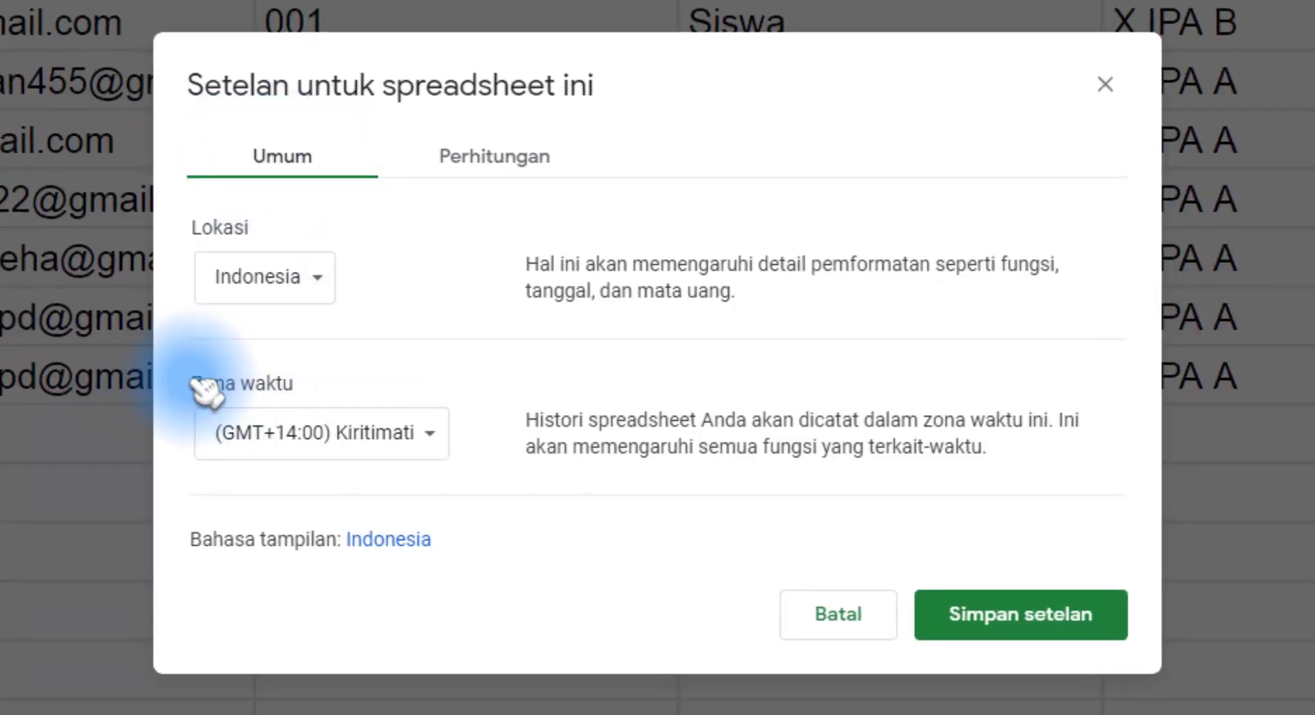
pyautogui.moveTo(264, 379)
pyautogui.mouseDown()
pyautogui.moveTo(306, 381)
pyautogui.moveTo(254, 382)
pyautogui.mouseUp()
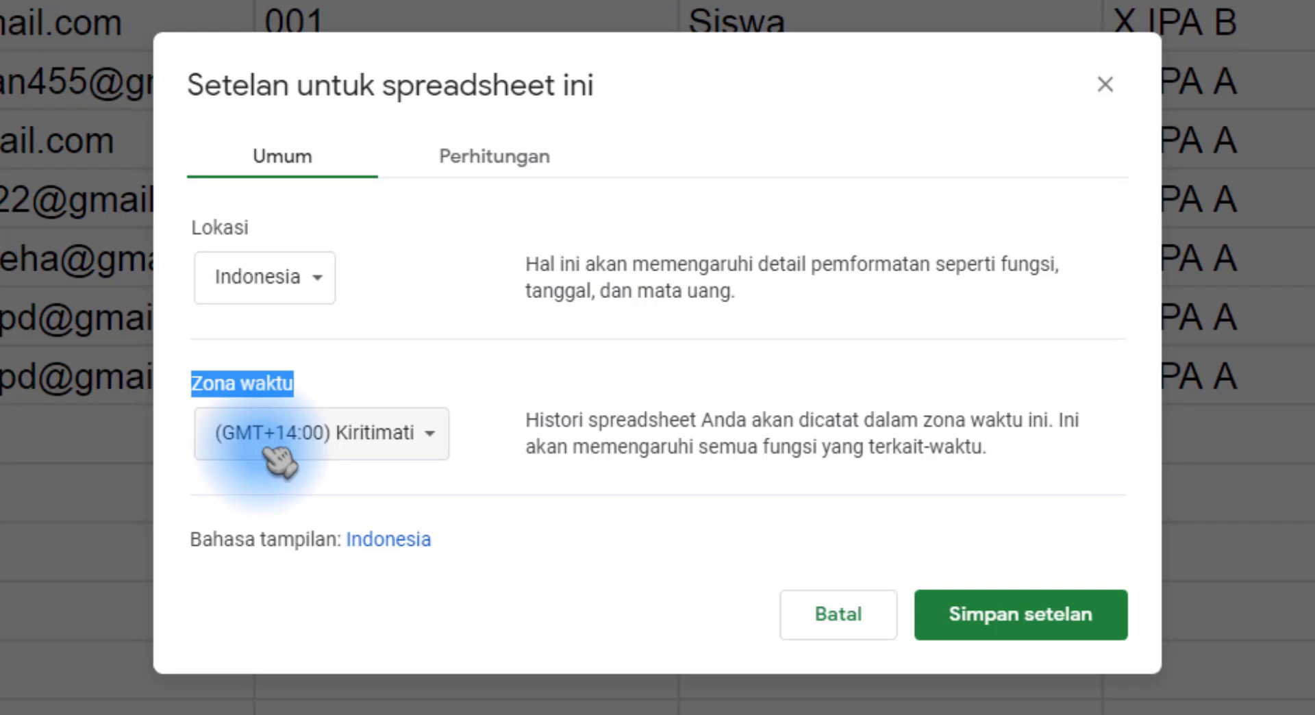
pyautogui.click(472, 479)
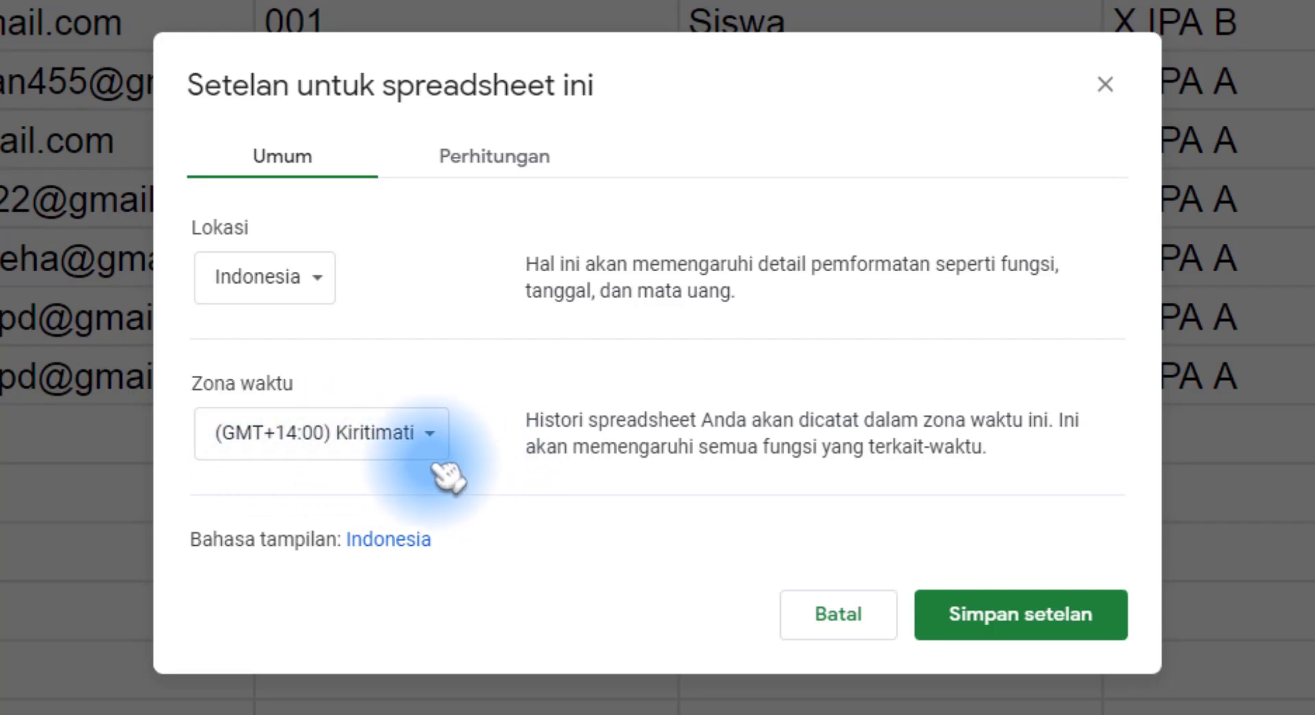
pyautogui.click(370, 435)
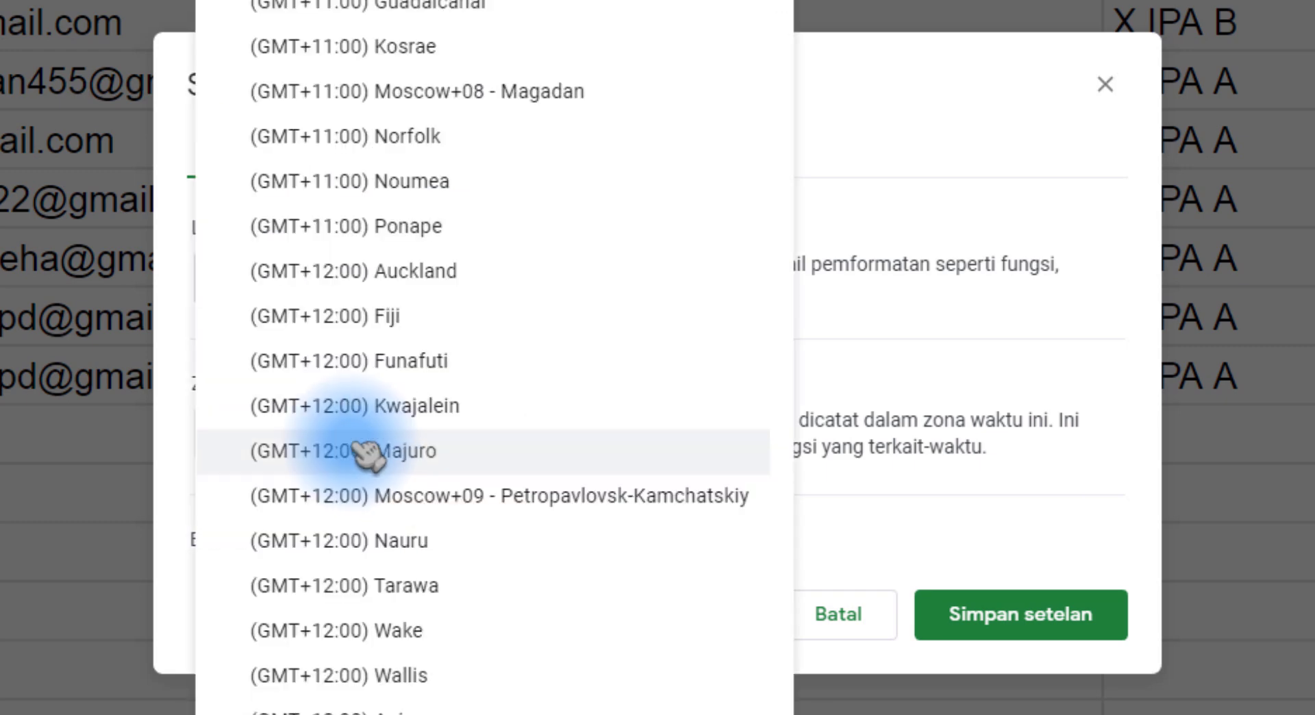
pyautogui.click(859, 390)
pyautogui.click(385, 432)
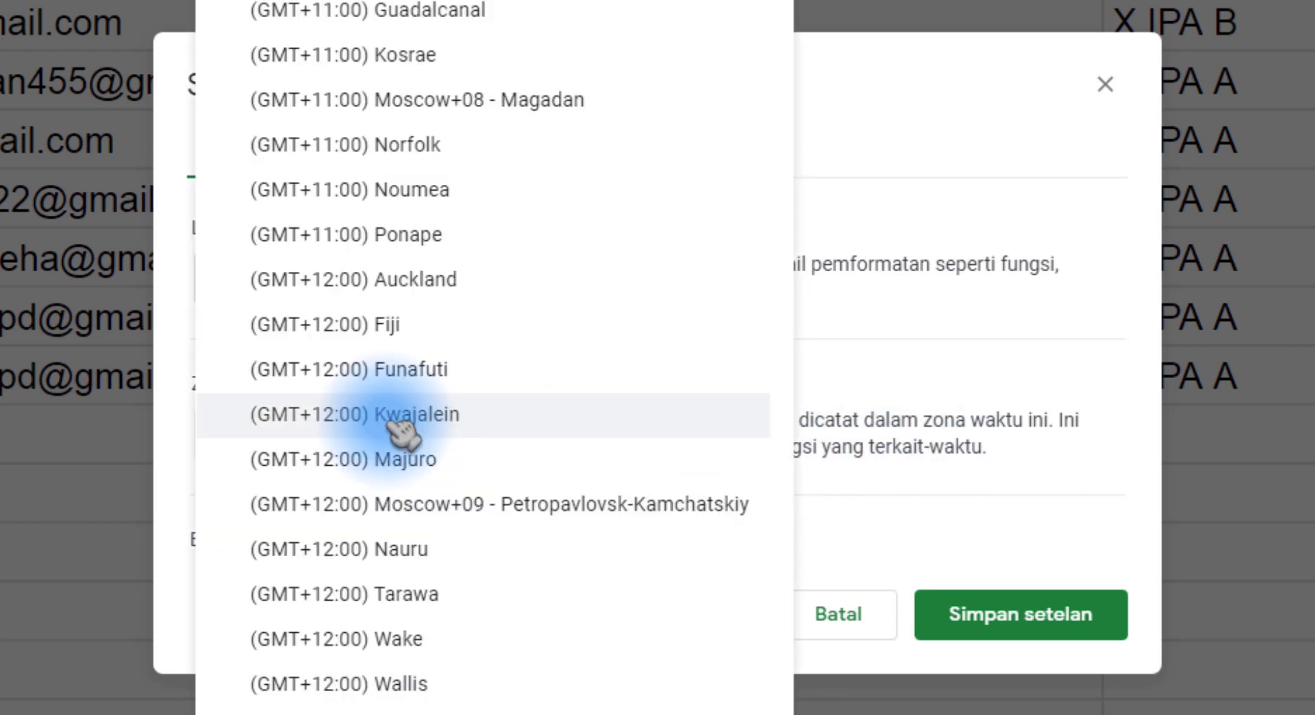
pyautogui.scroll(15, 438, 456)
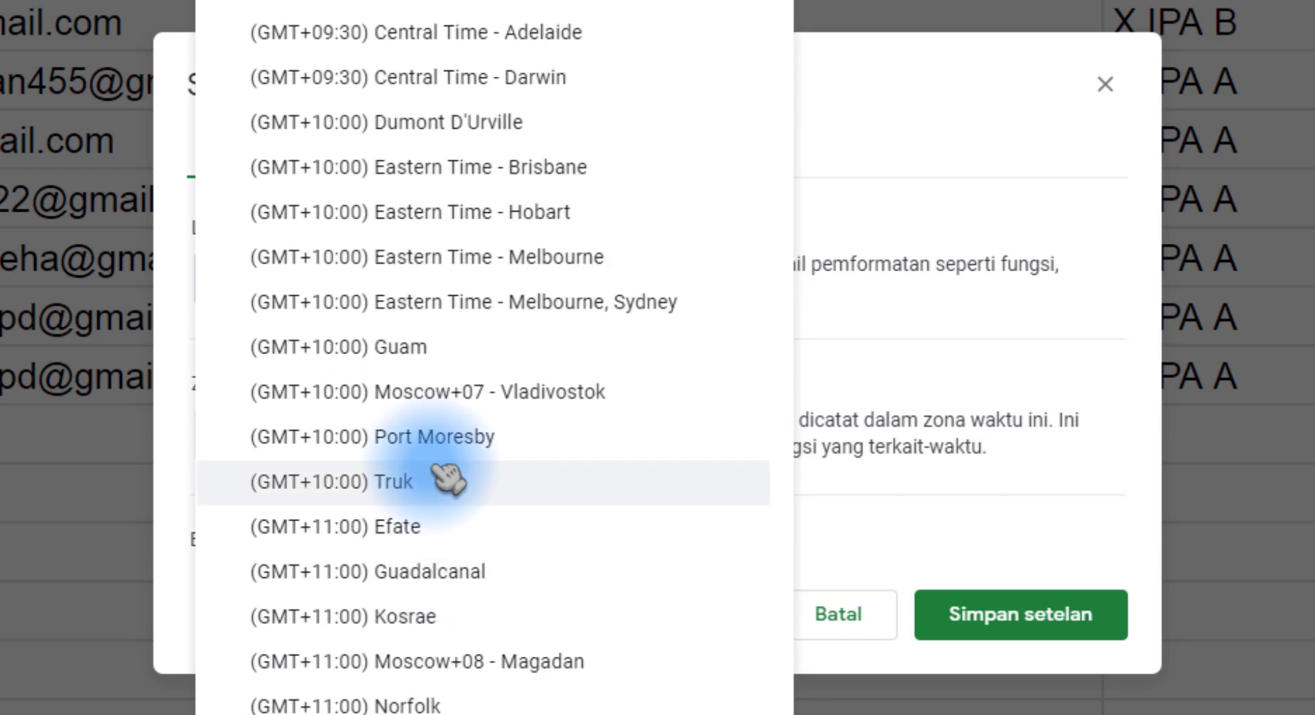
pyautogui.scroll(7, 445, 473)
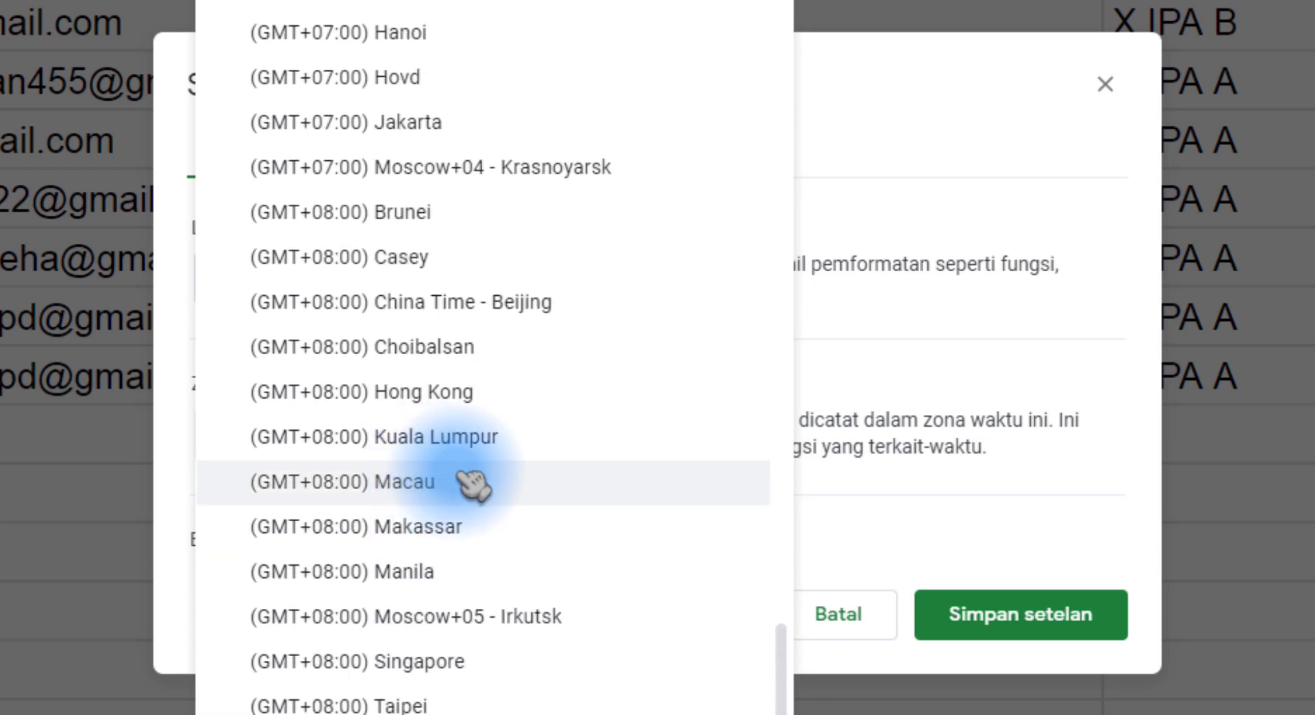
pyautogui.scroll(4, 623, 503)
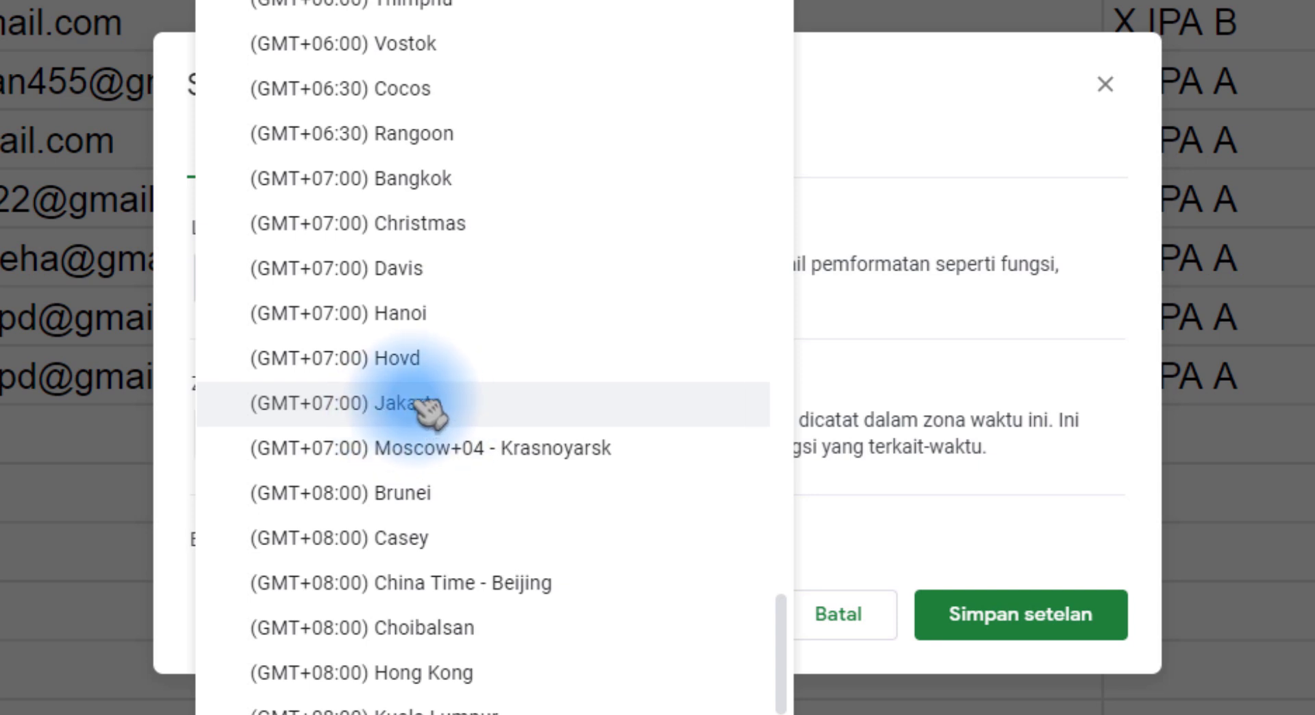
pyautogui.click(445, 410)
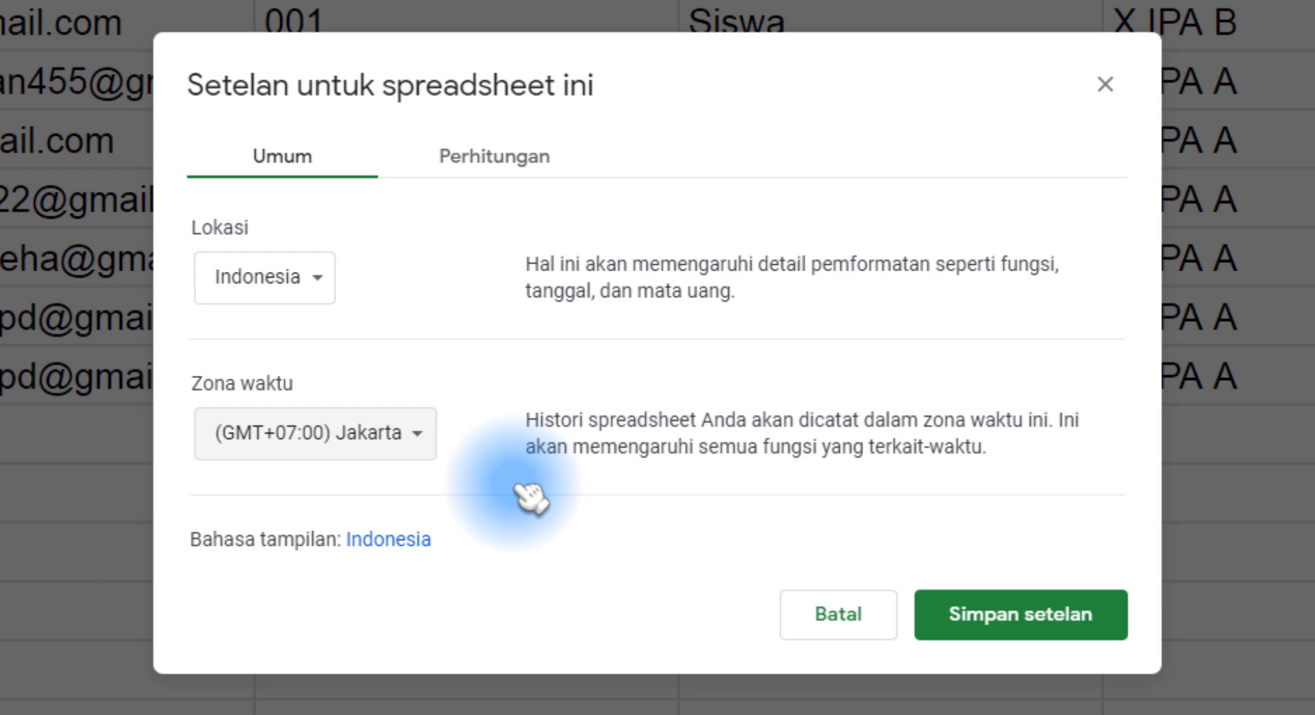
# Step: Browse the other GMT offsets offered in the time zone list and close it without choosing another one
pyautogui.click(312, 455)
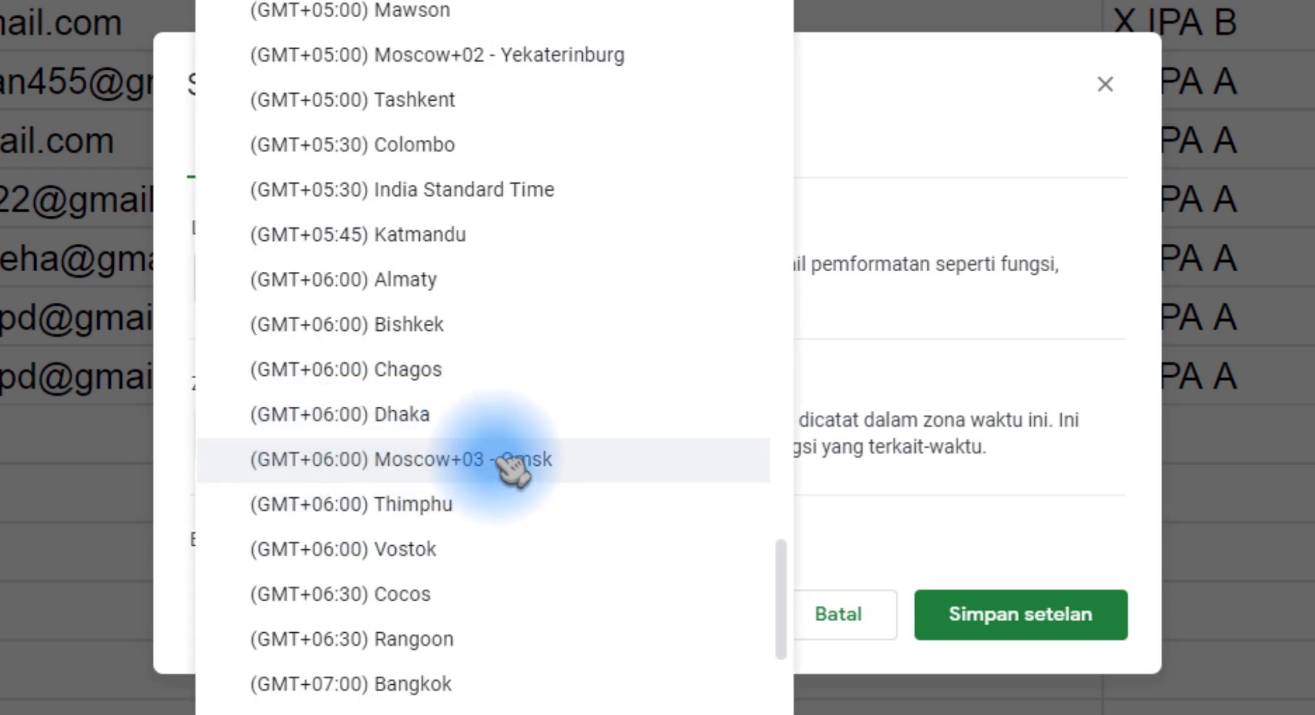
pyautogui.scroll(20, 281, 452)
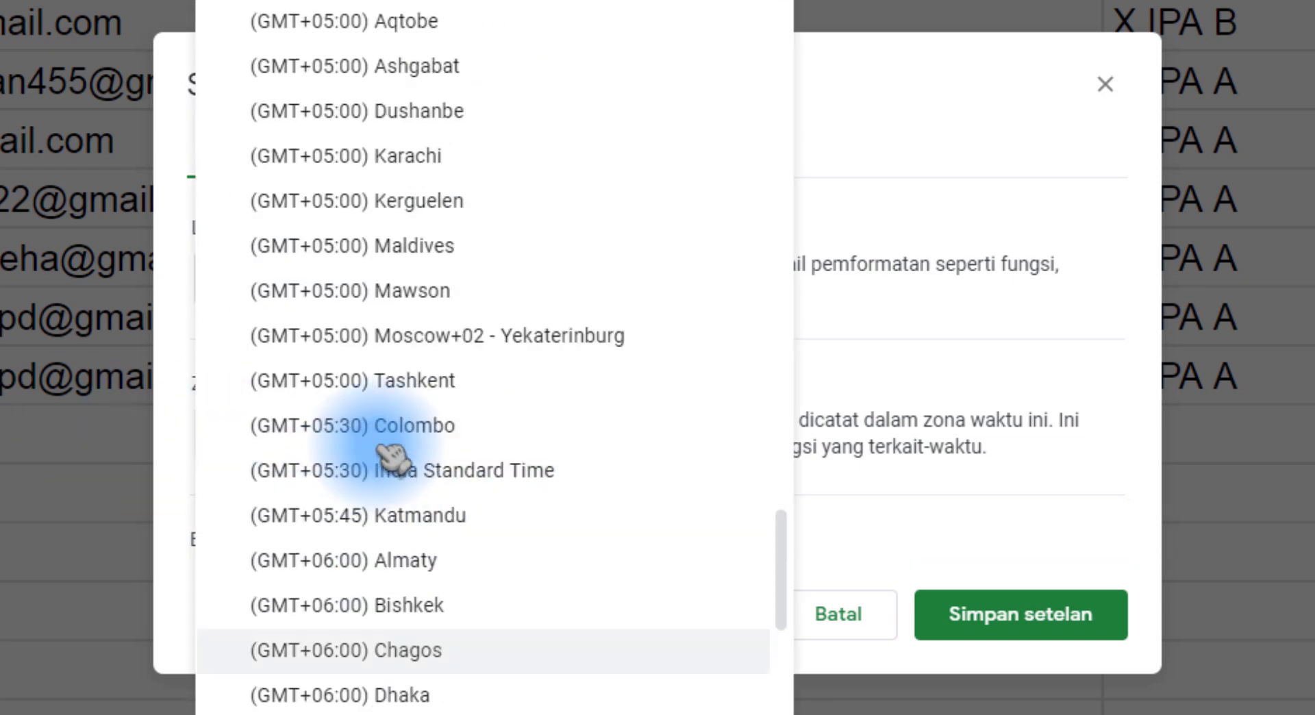
pyautogui.scroll(20, 448, 507)
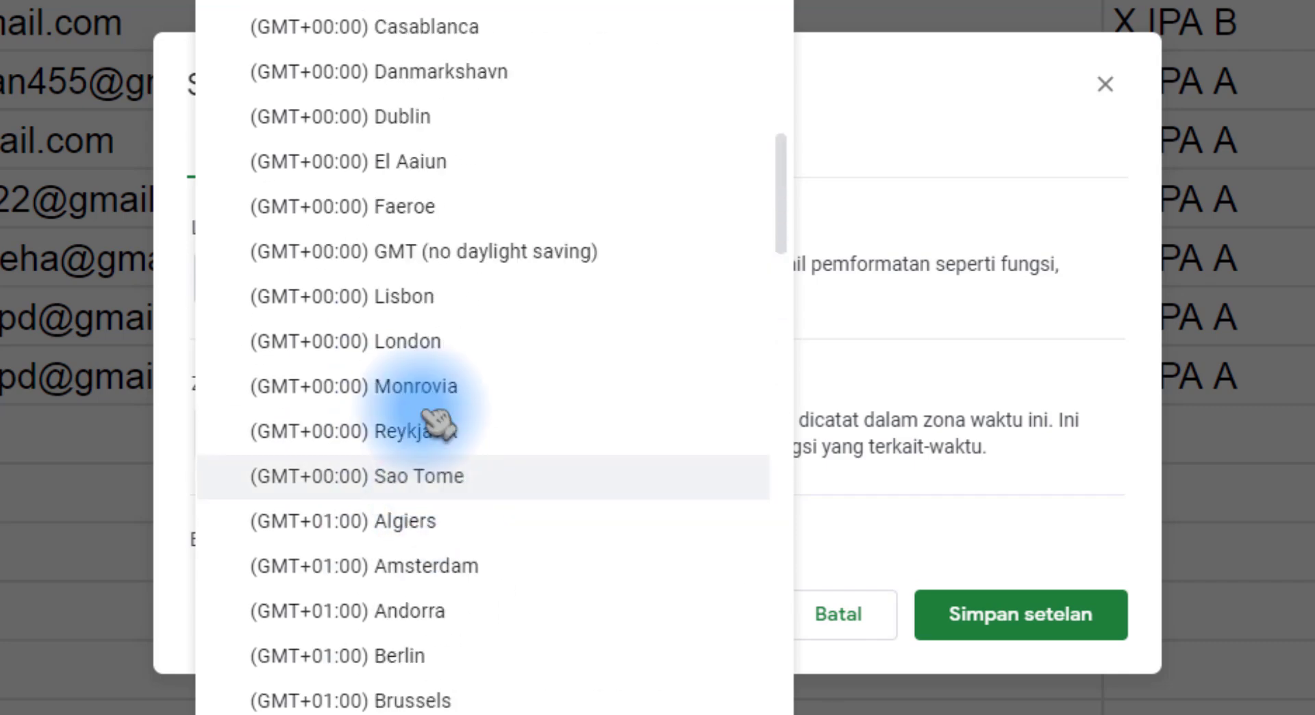
pyautogui.scroll(-20, 541, 499)
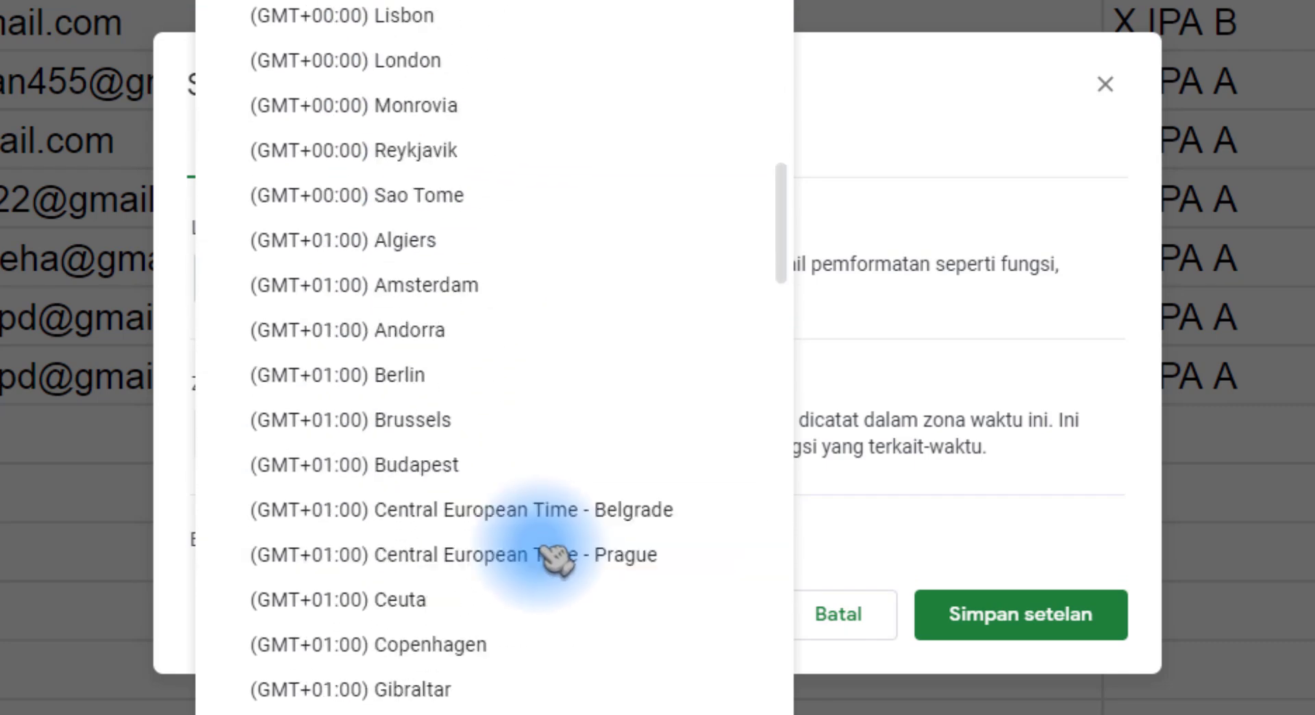
pyautogui.scroll(-15, 483, 589)
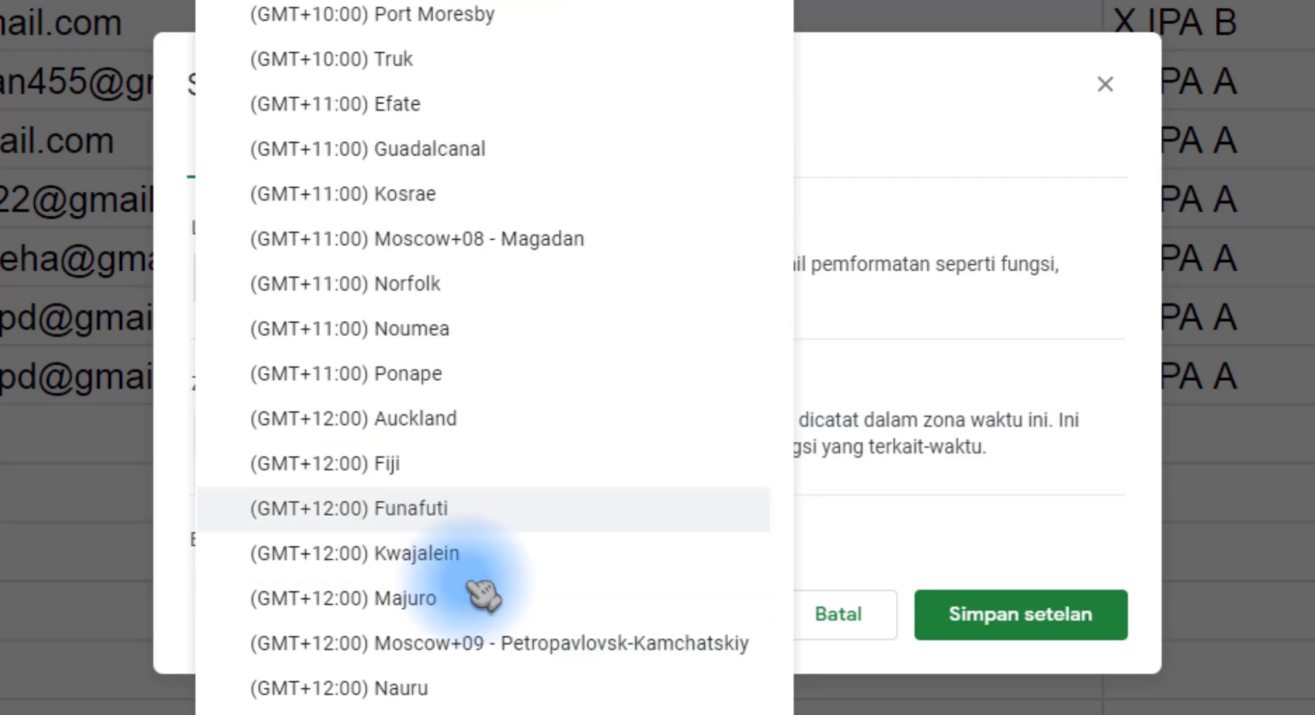
pyautogui.click(925, 522)
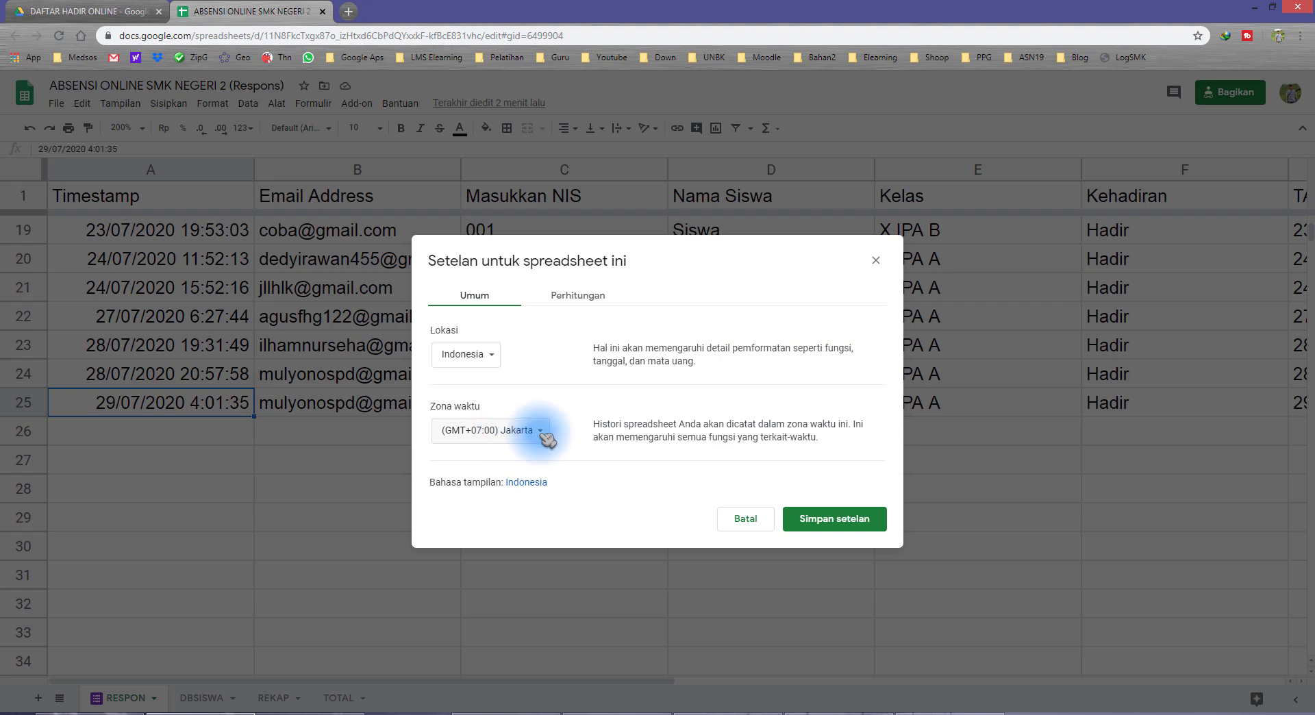
# Step: Save the spreadsheet settings and zoom the reloaded response sheet to 200% around its last responses
pyautogui.click(820, 521)
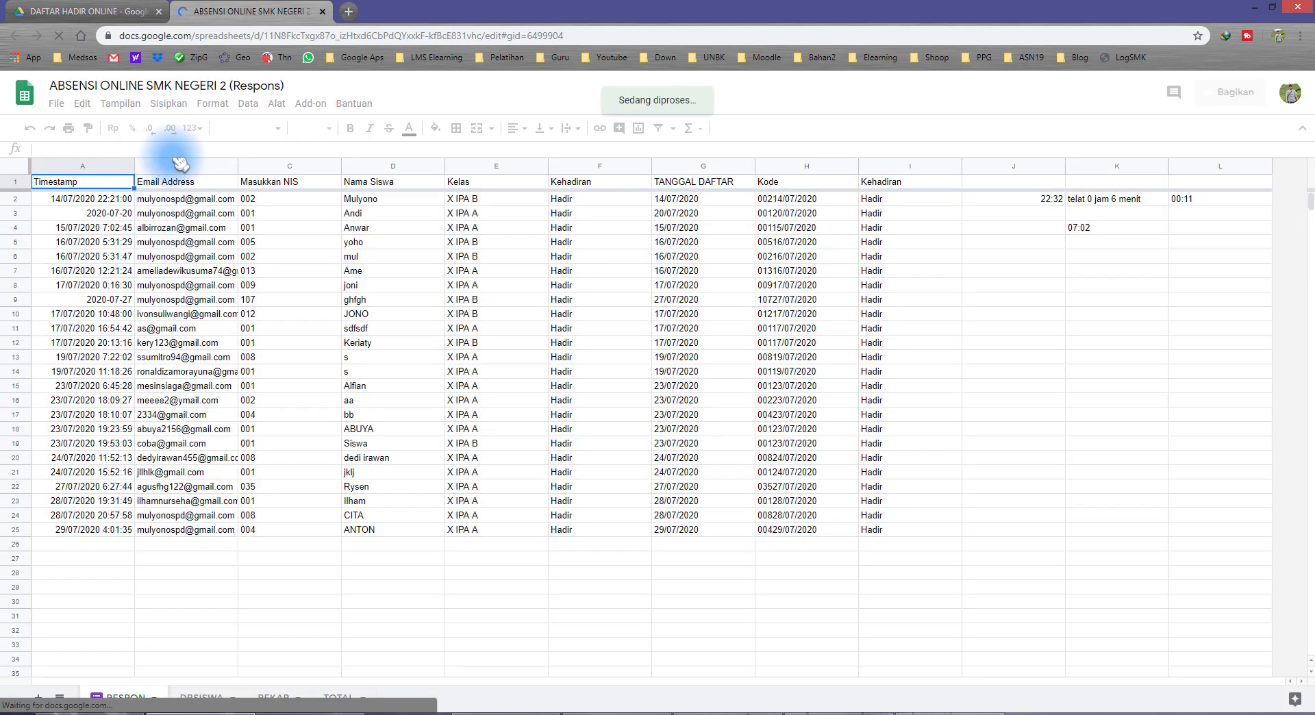
pyautogui.click(133, 127)
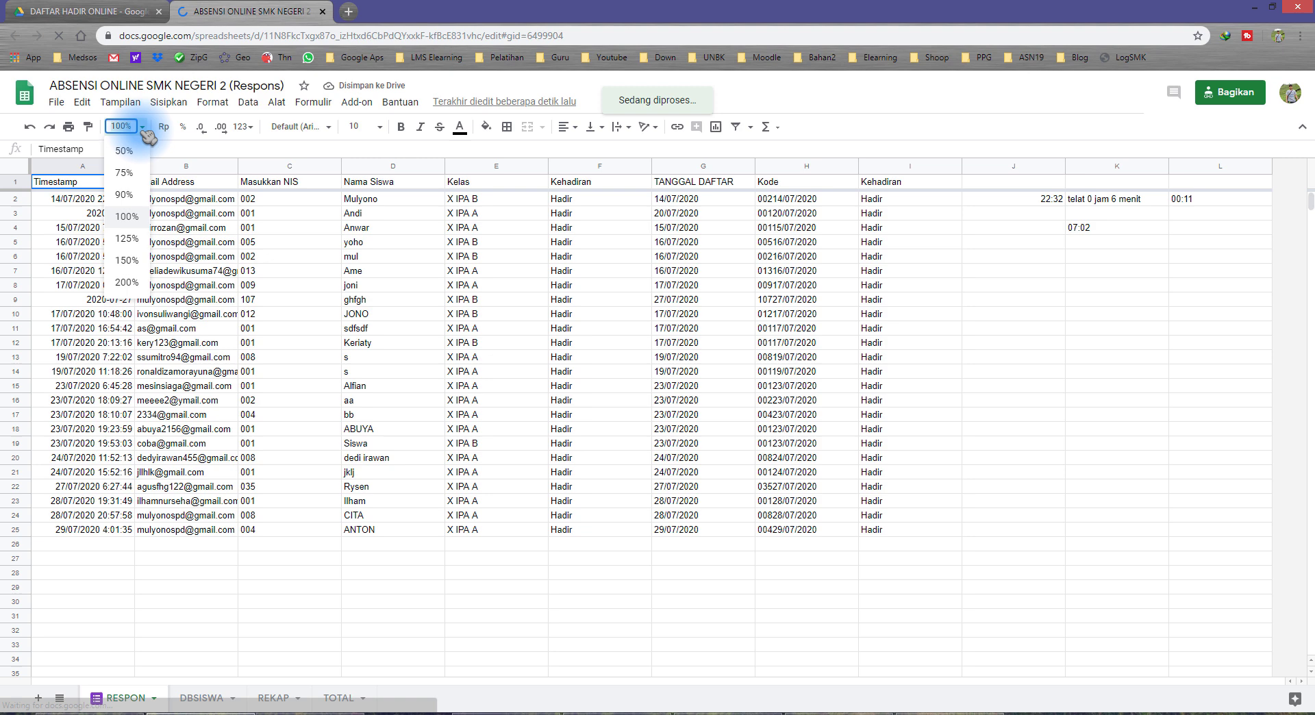
pyautogui.click(126, 283)
pyautogui.scroll(-5, 258, 376)
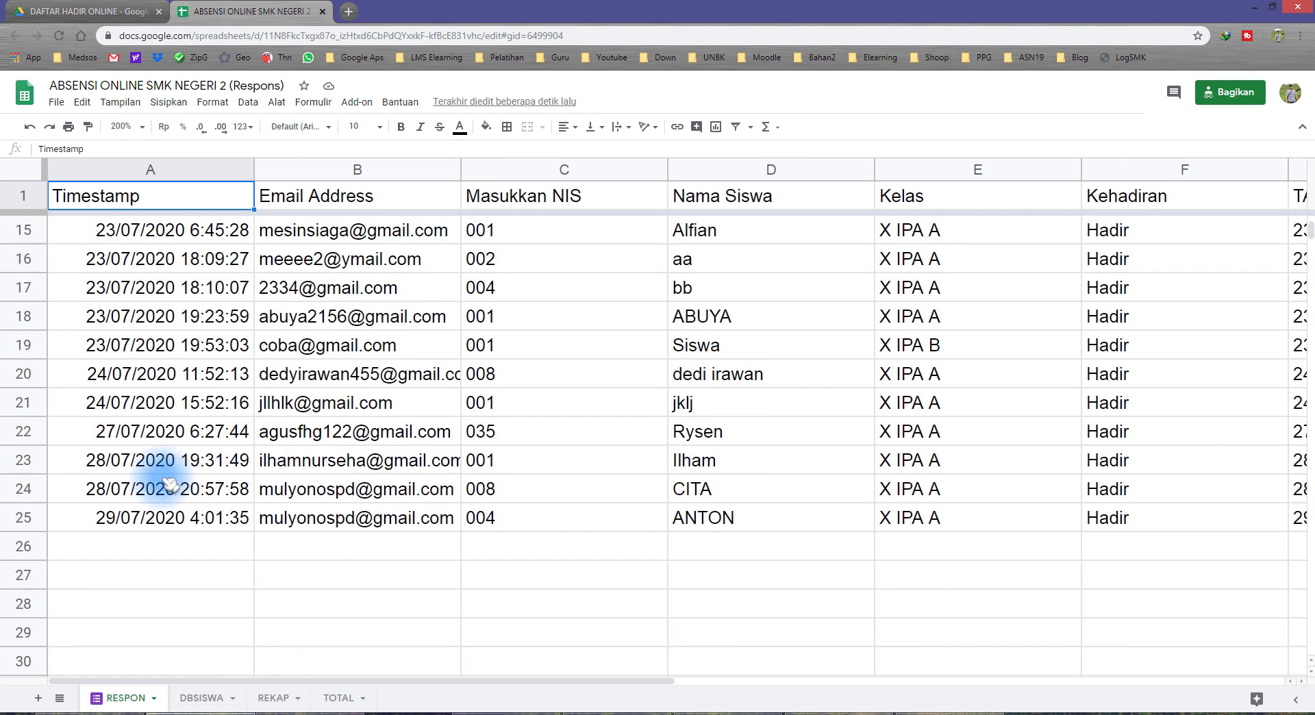
pyautogui.click(134, 545)
pyautogui.scroll(-1, 137, 534)
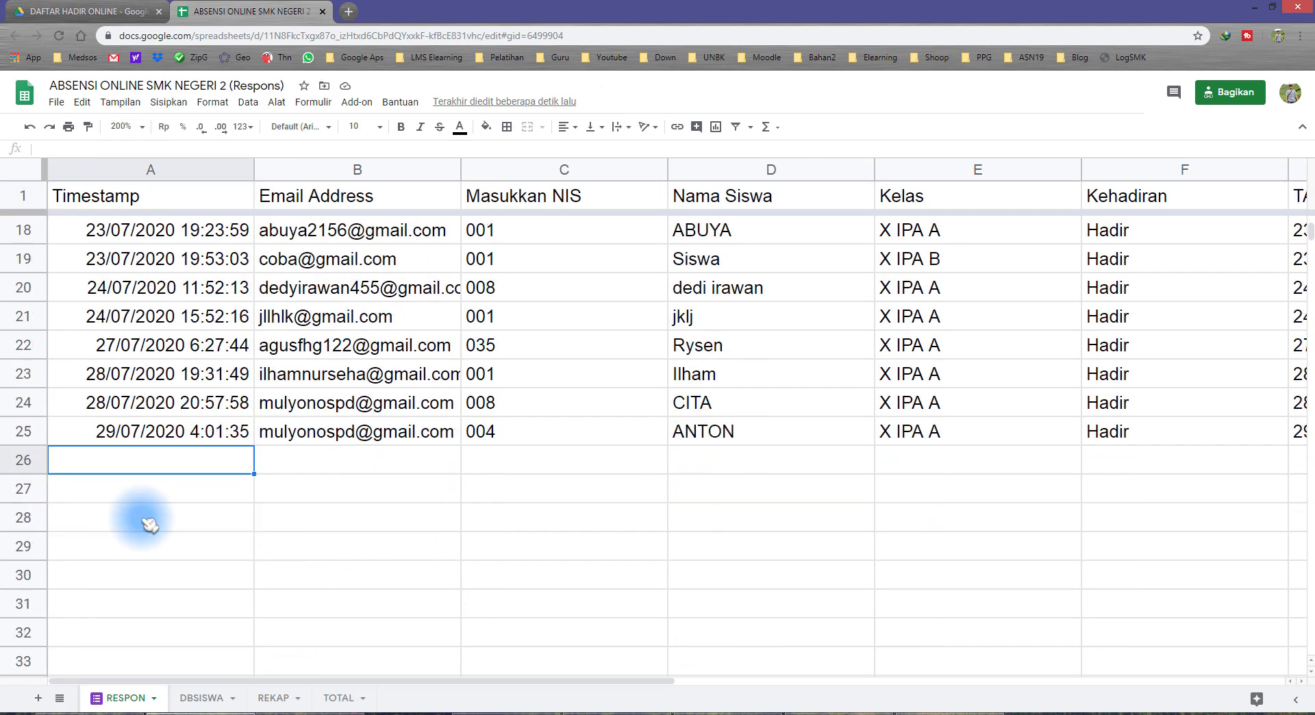
pyautogui.click(127, 436)
# Step: Place the spreadsheet beside the form window, start another form response and check the computer's date and time
pyautogui.moveTo(481, 10); pyautogui.dragTo(336, 19)
pyautogui.click(803, 258)
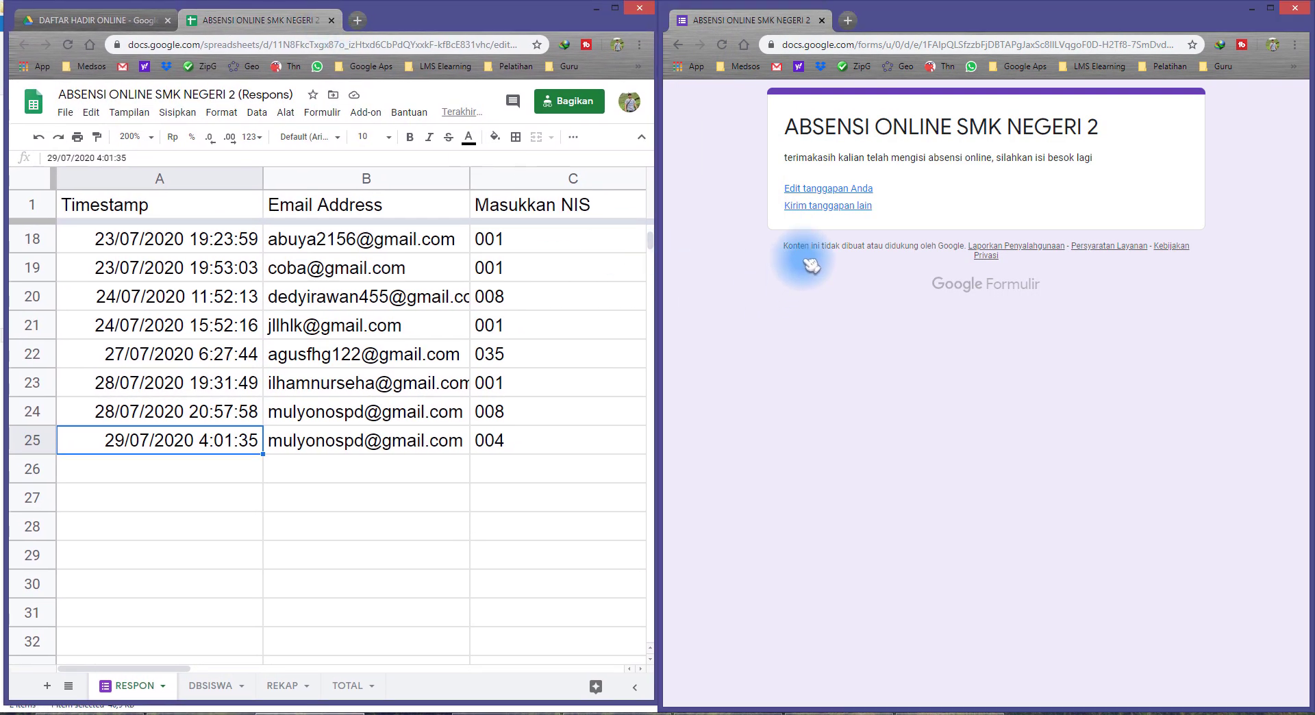
pyautogui.click(812, 207)
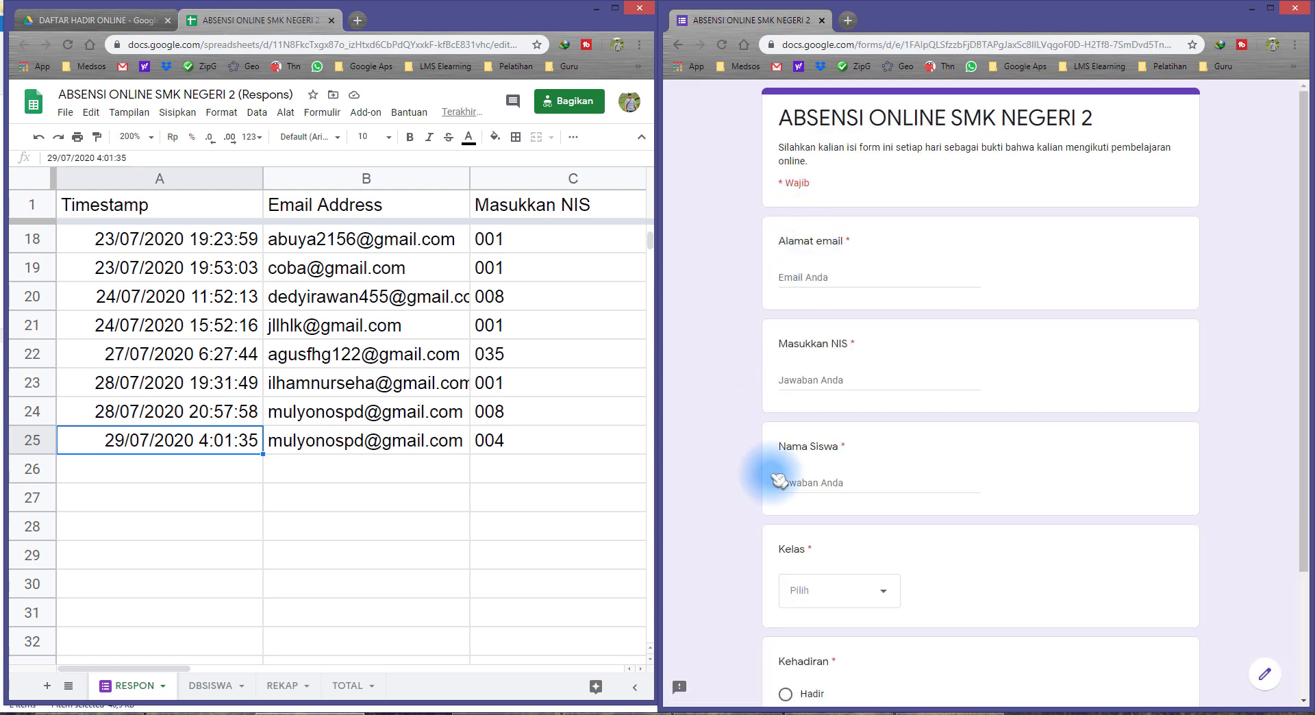
pyautogui.click(1277, 713)
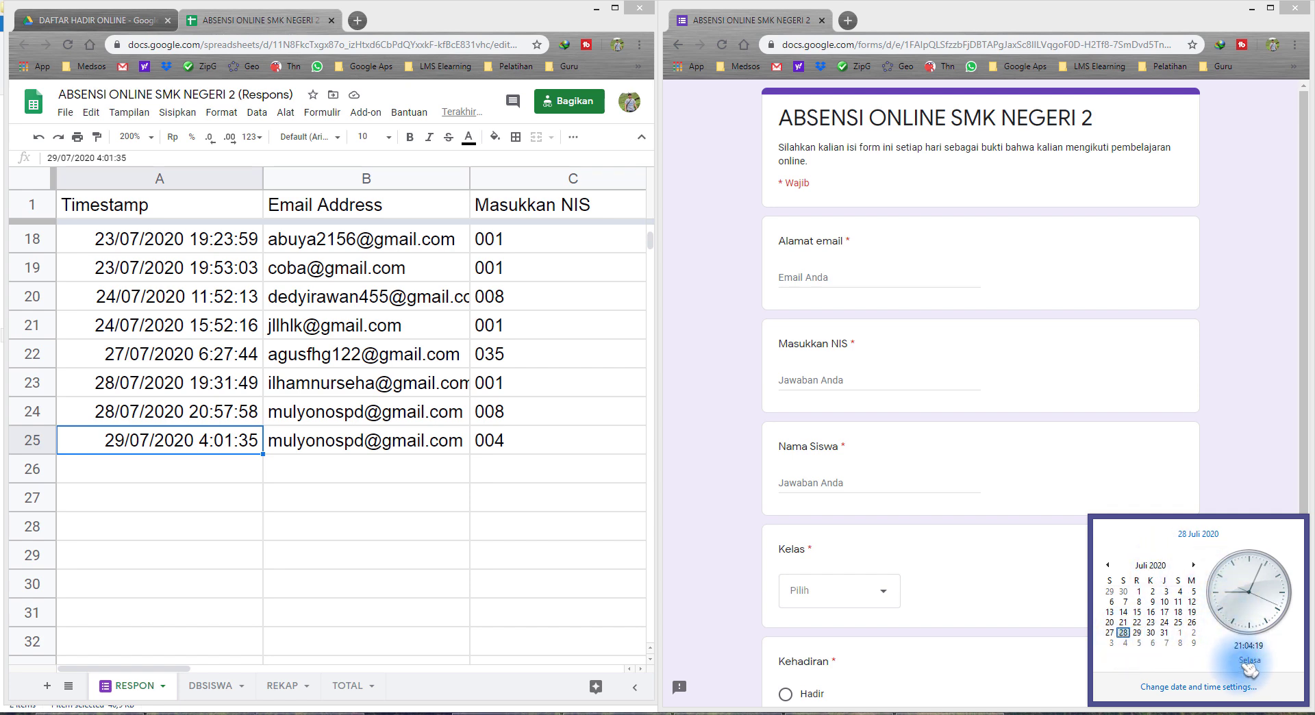
# Step: Fill in the attendance form's email address, NIS and student name fields
pyautogui.click(808, 278)
pyautogui.click(832, 302)
pyautogui.click(811, 381)
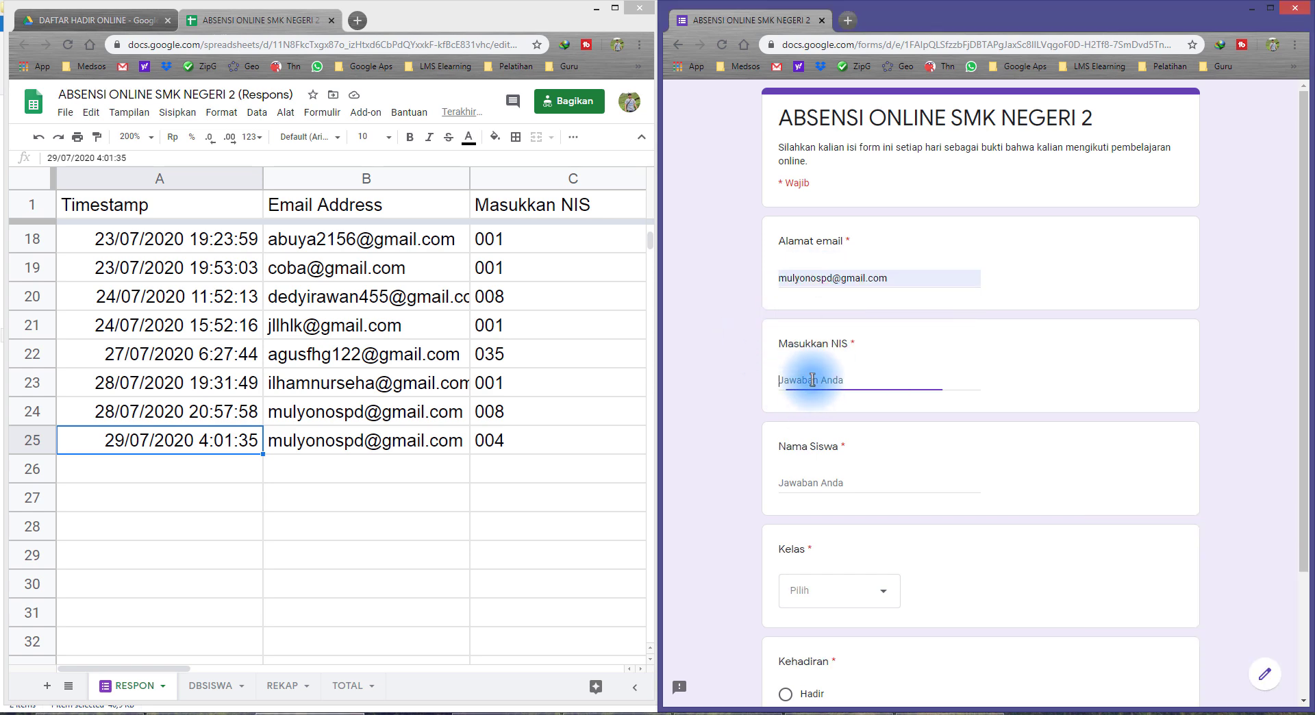
pyautogui.write('006')
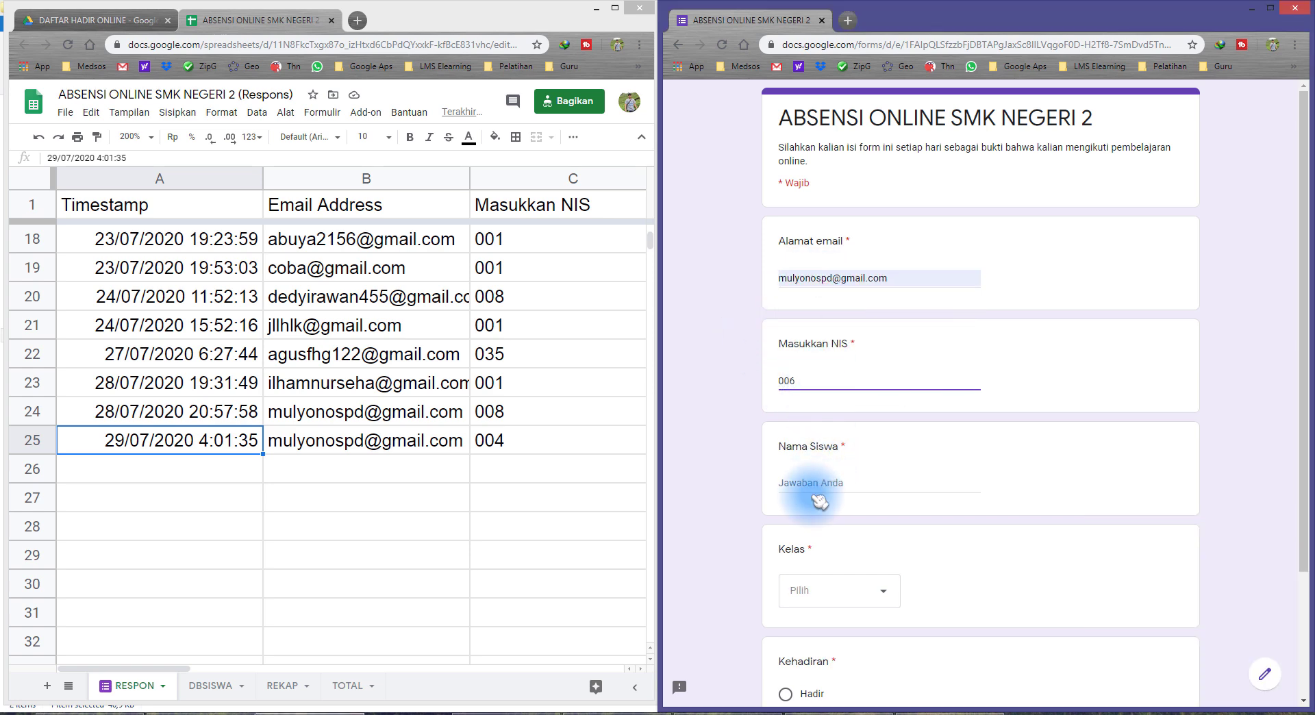
pyautogui.click(820, 485)
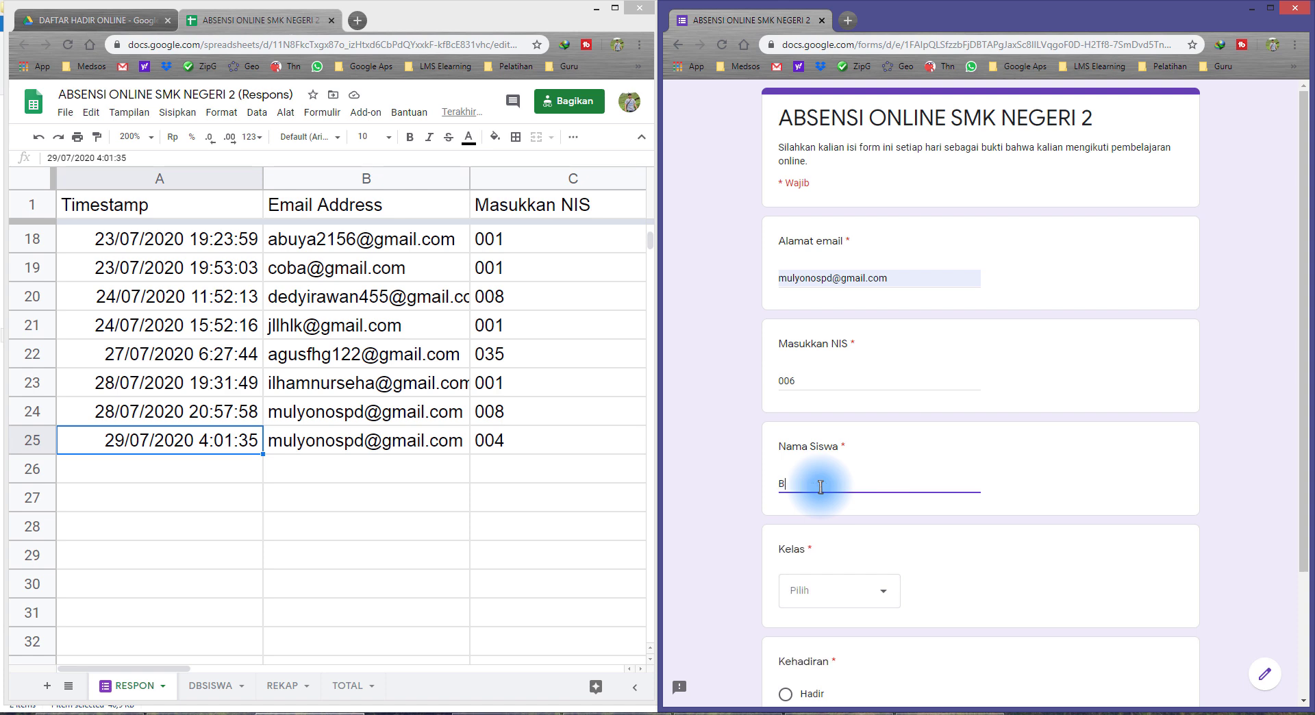
# Step: Choose class X IPA B, mark the attendance as Hadir and submit the form
pyautogui.click(830, 589)
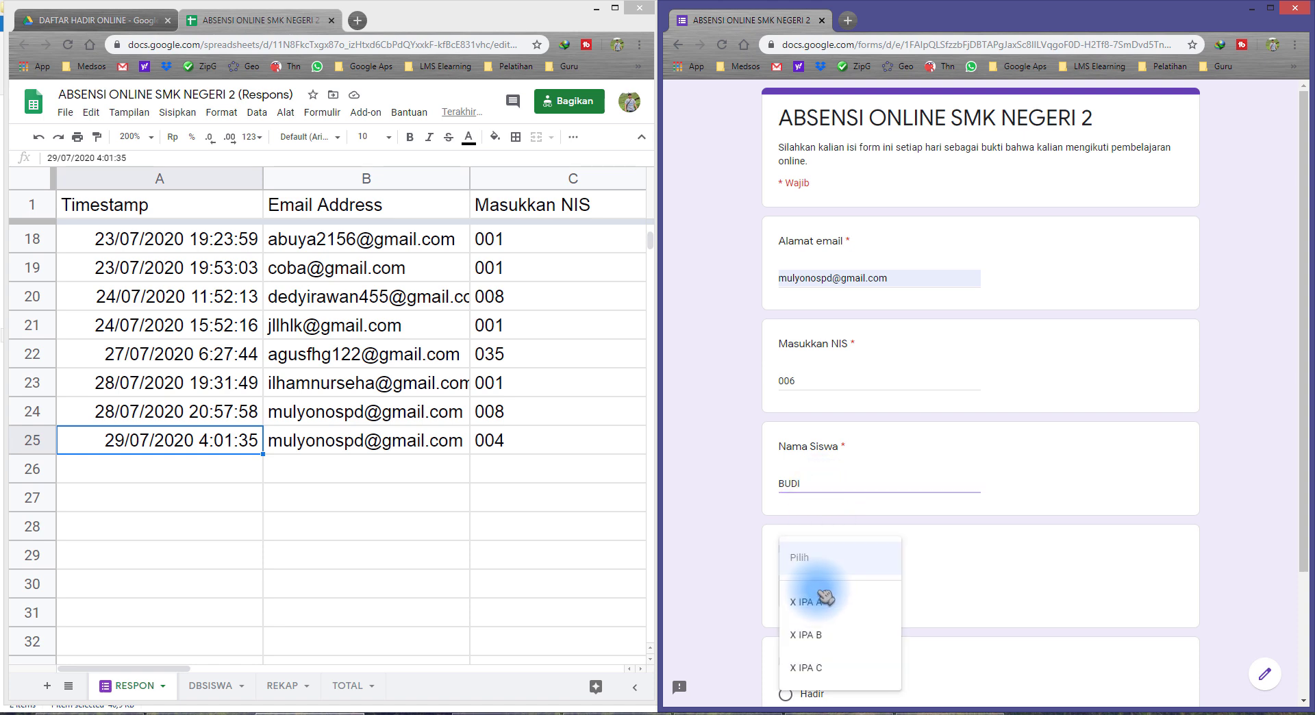
pyautogui.click(834, 638)
pyautogui.scroll(-2, 722, 589)
pyautogui.click(786, 556)
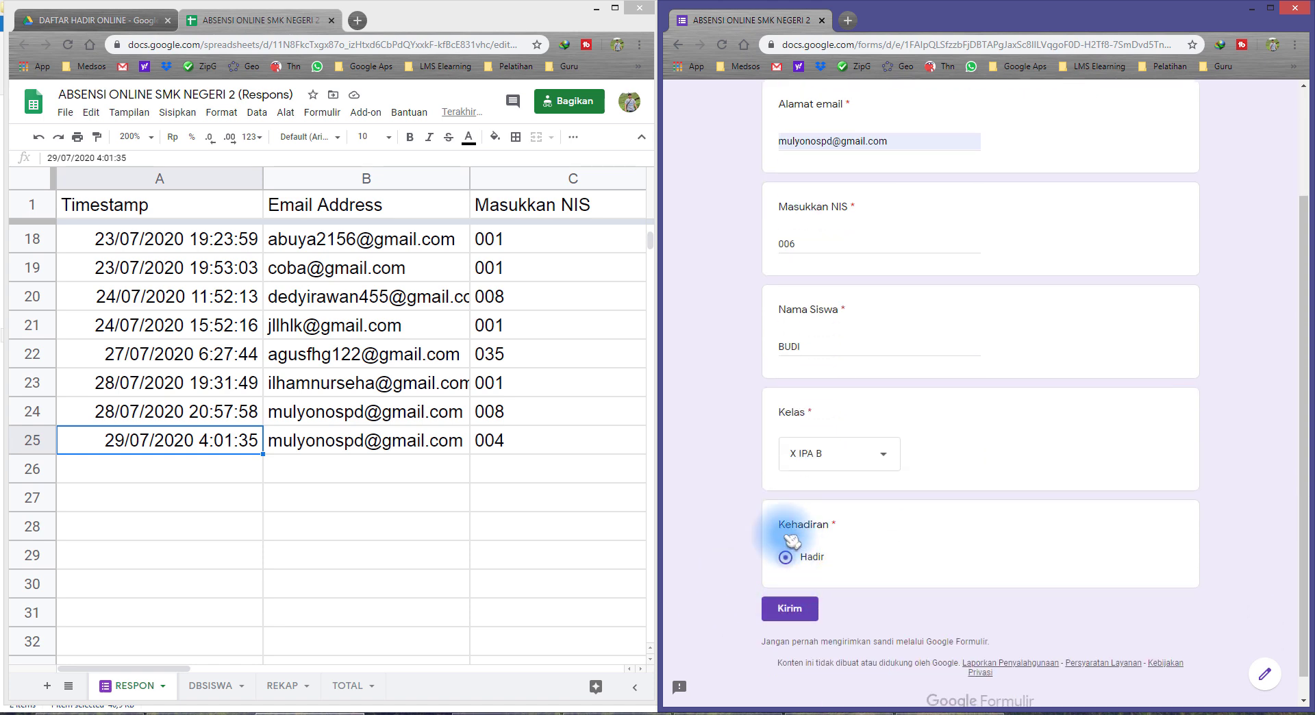
pyautogui.click(797, 610)
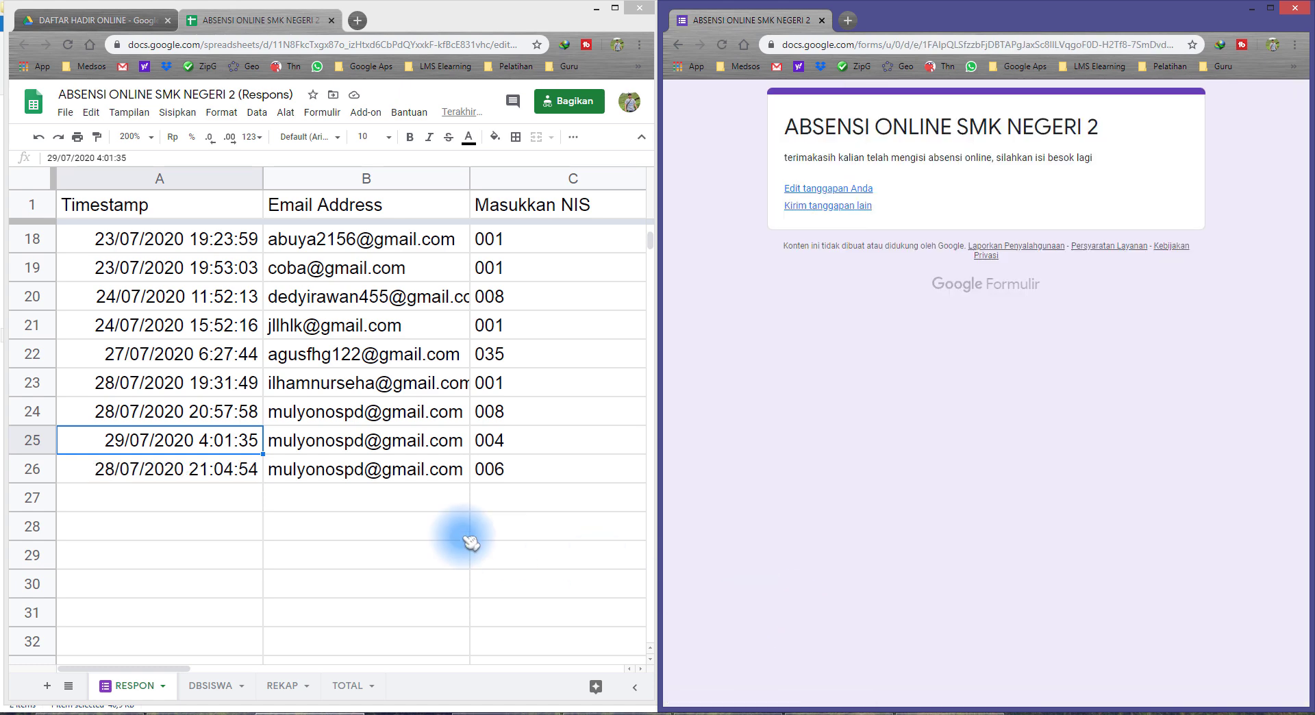
# Step: Examine the new response in row 26 and compare its timestamp with the computer's date and time
pyautogui.click(211, 473)
pyautogui.press('Right')
pyautogui.press('Right')
pyautogui.press('Right')
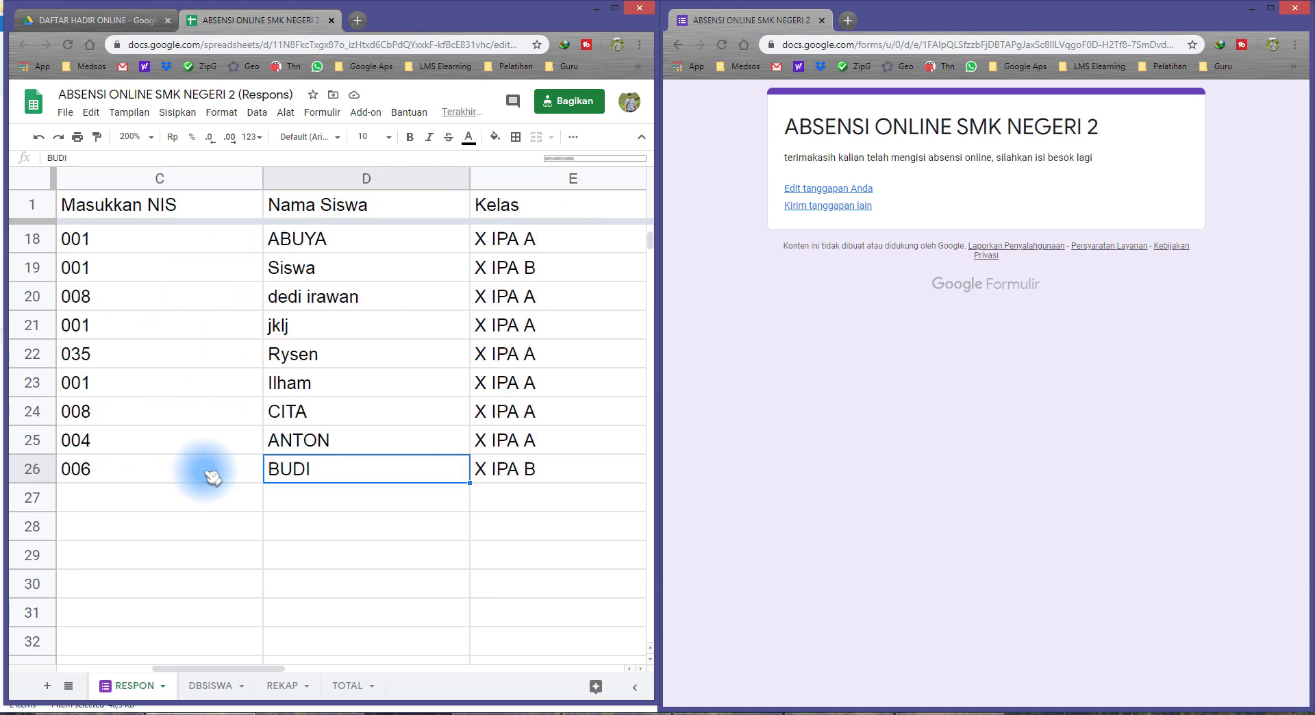
pyautogui.press('Left')
pyautogui.press('Left')
pyautogui.press('Left')
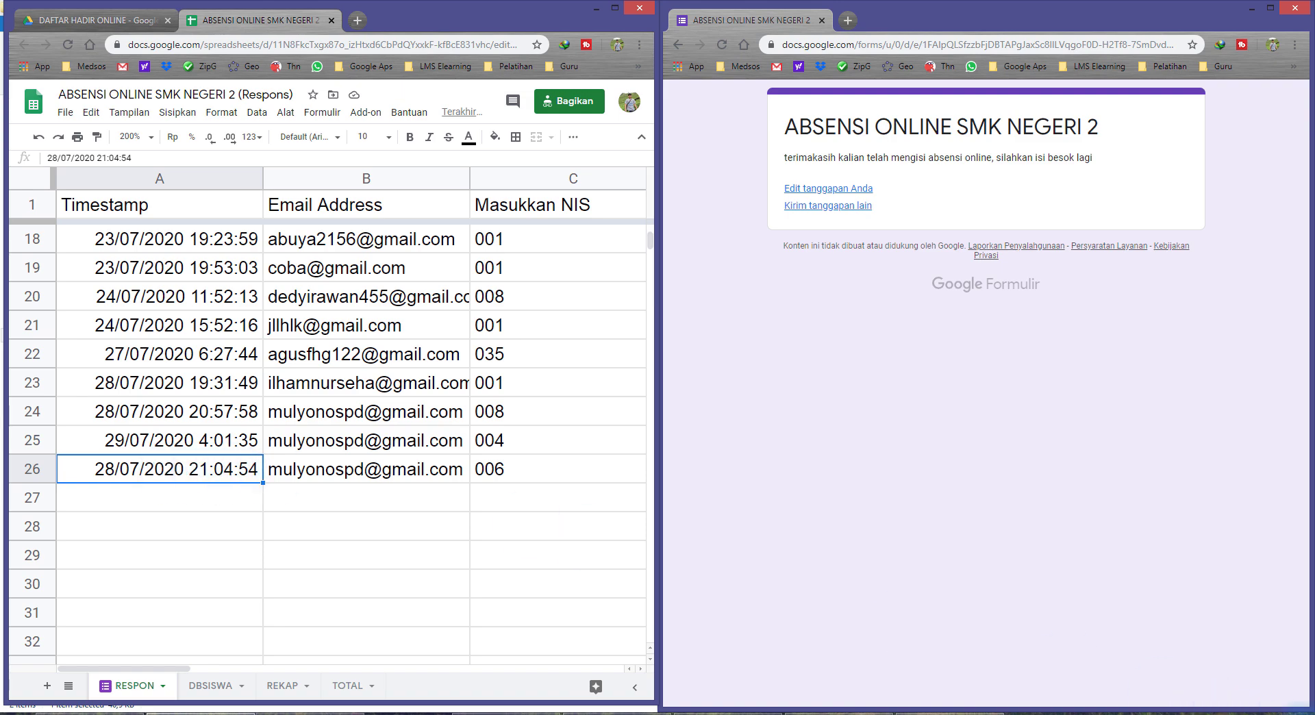
pyautogui.click(1290, 713)
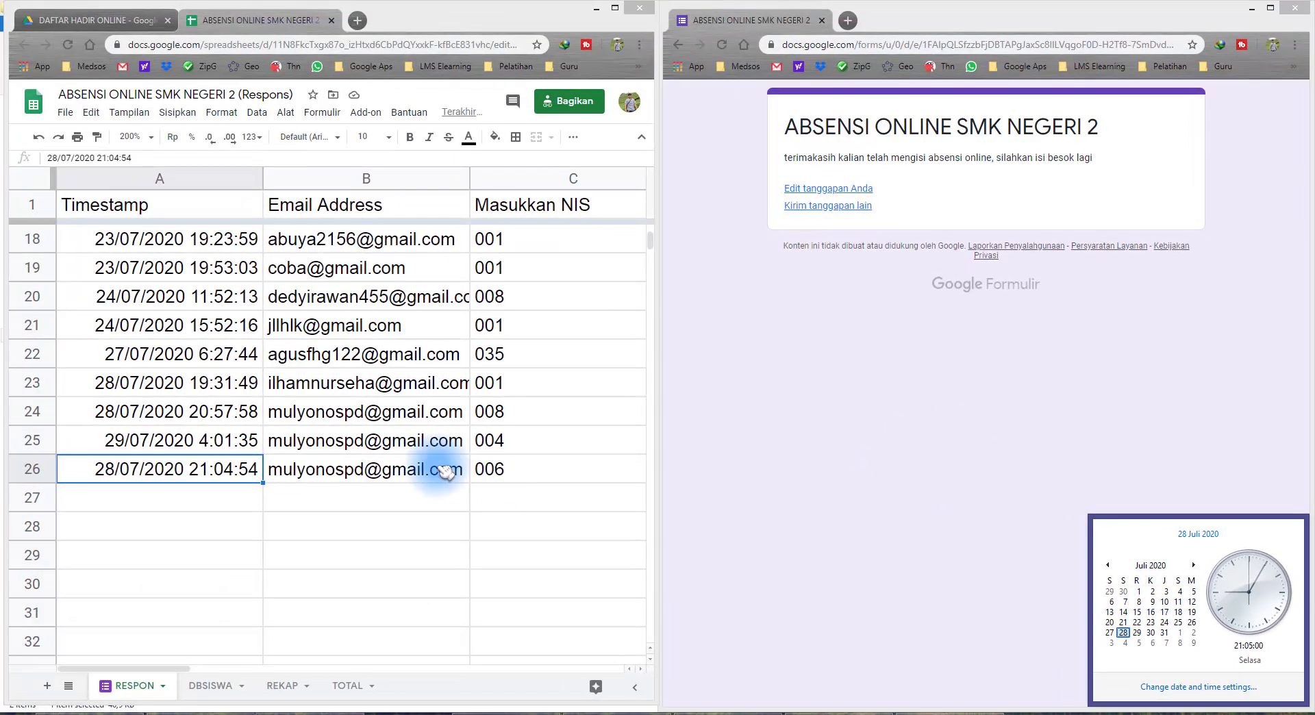
pyautogui.click(439, 466)
# Step: Maximize the response spreadsheet's window and select the whole Timestamp column
pyautogui.click(615, 8)
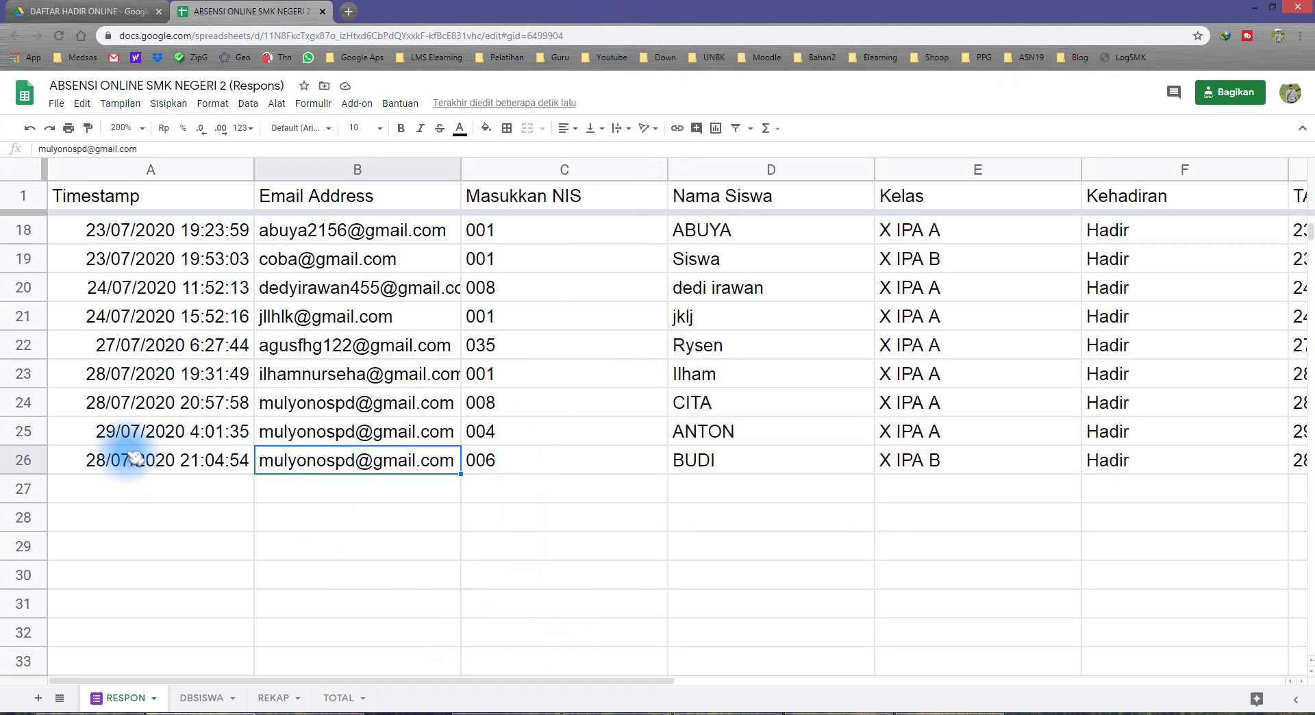
pyautogui.click(120, 172)
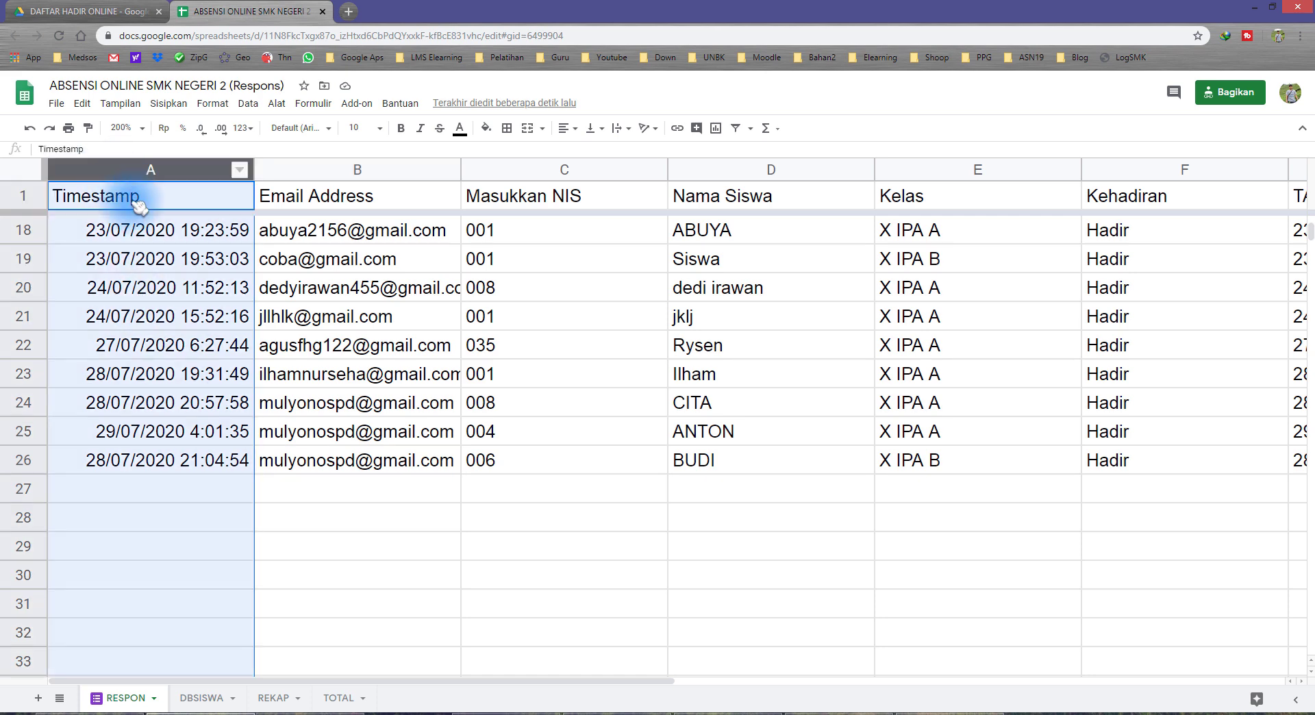
# Step: Select the timestamp in row 26, open the spreadsheet settings and look through the calculation and general settings
pyautogui.click(150, 461)
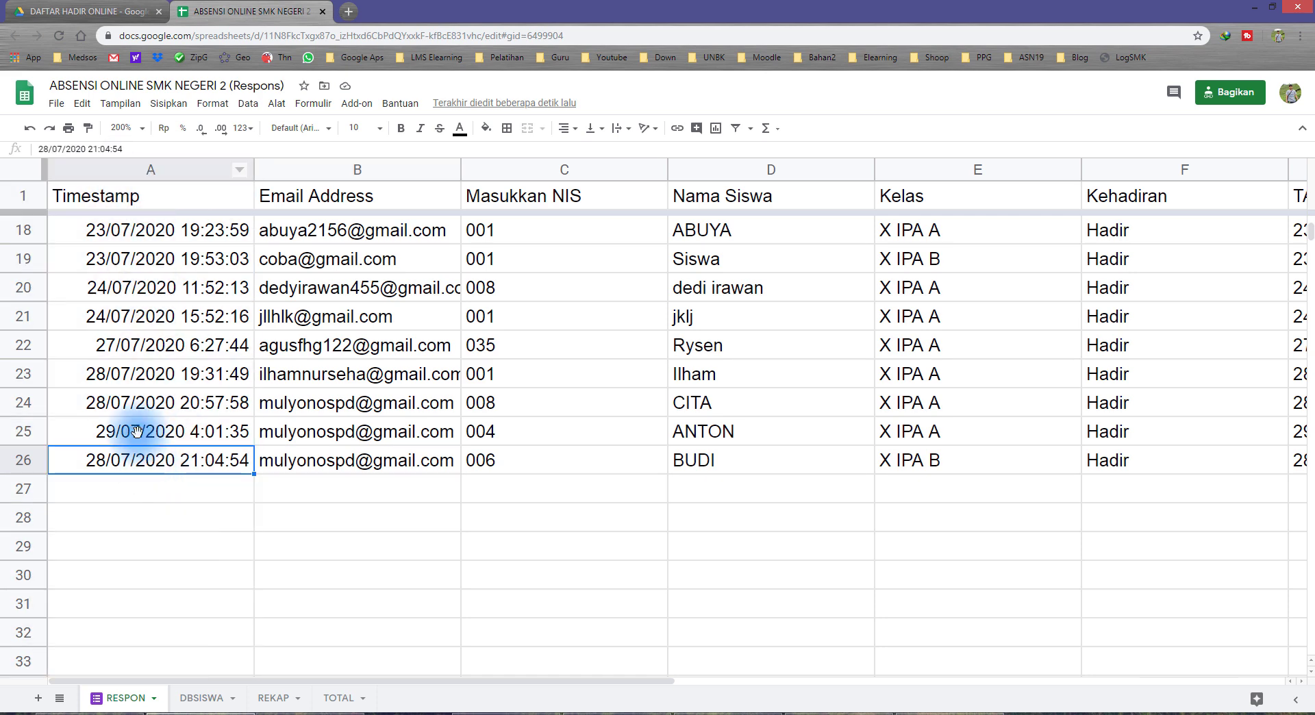
pyautogui.click(57, 103)
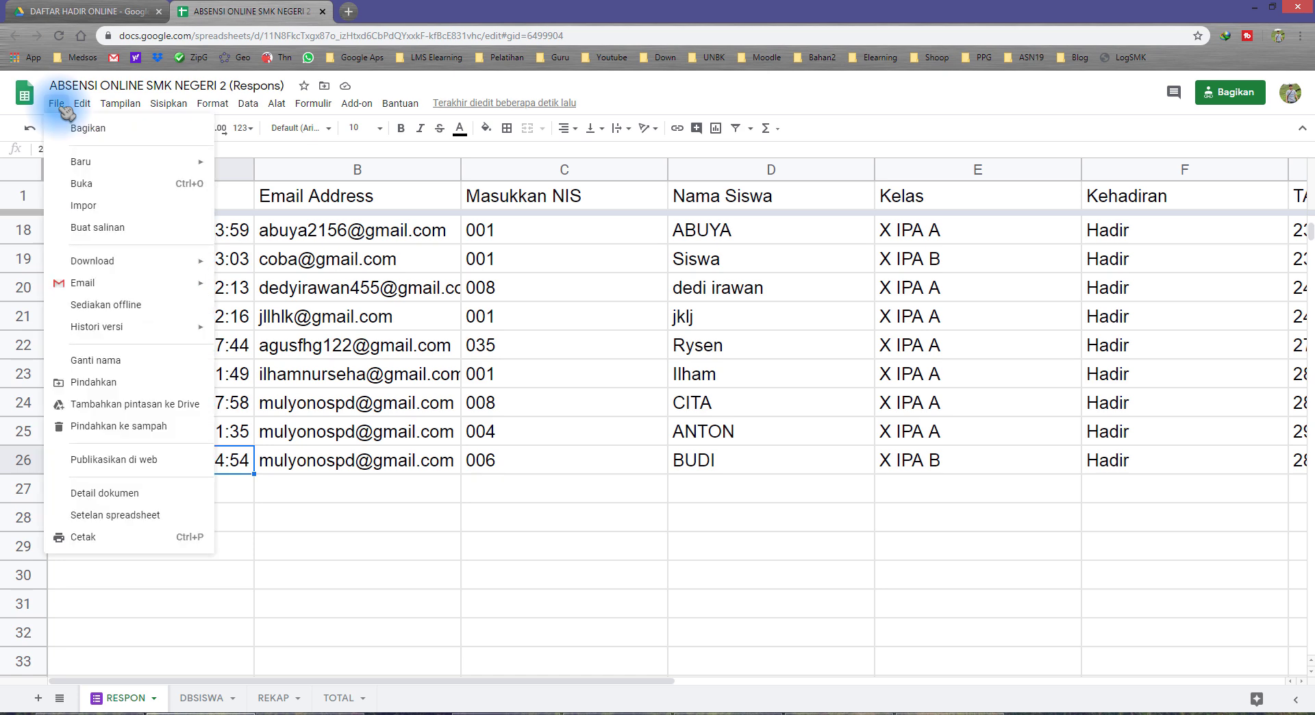
pyautogui.click(152, 522)
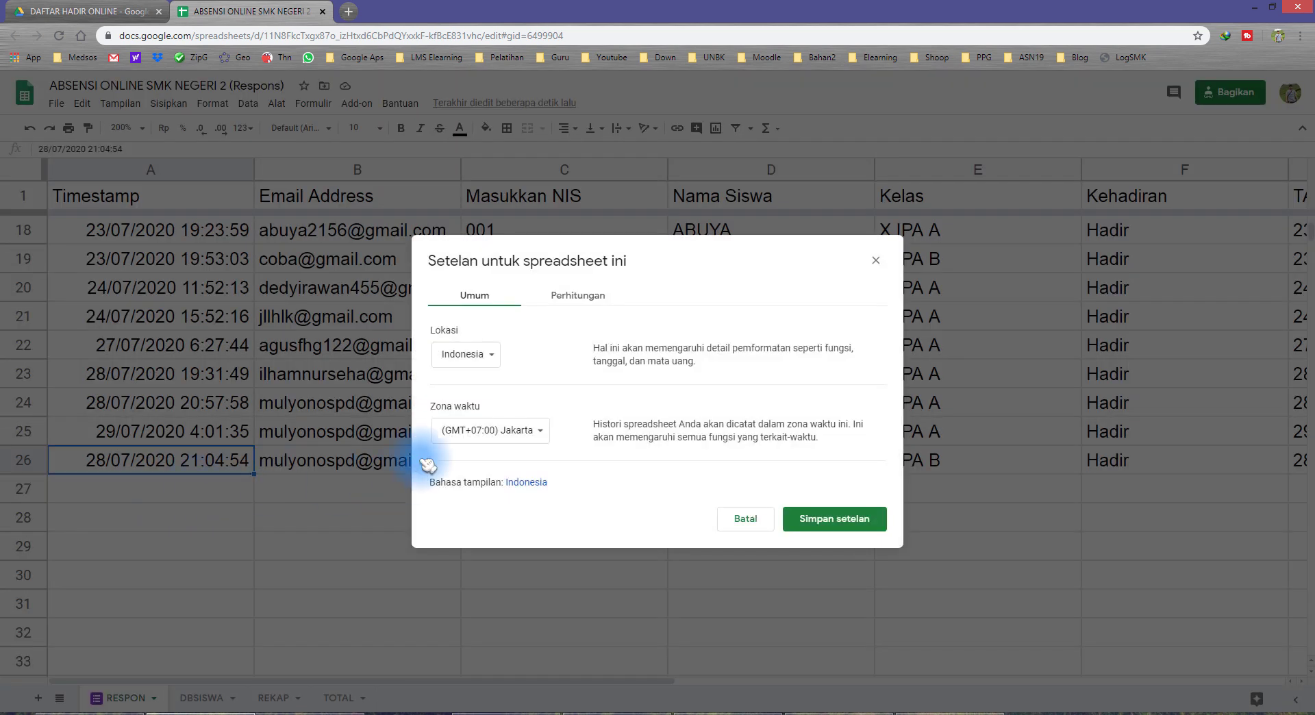
pyautogui.click(577, 295)
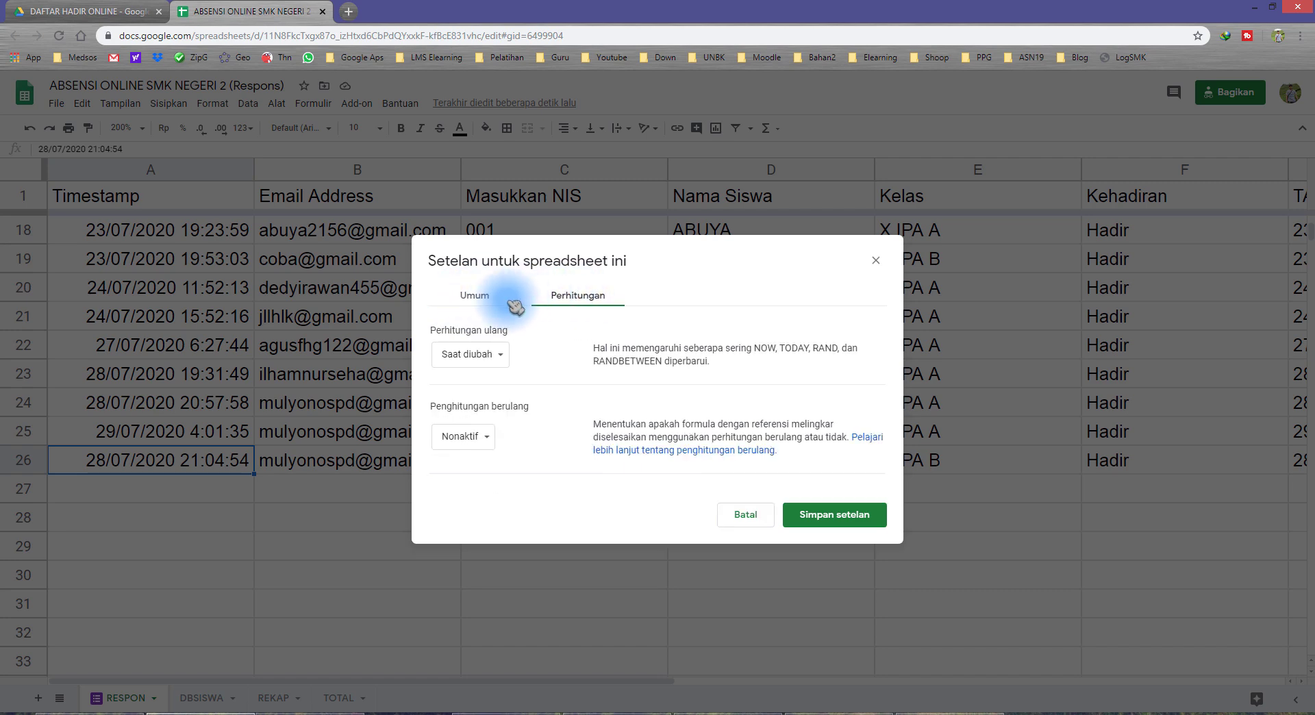
pyautogui.click(471, 298)
# Step: Choose (GMT+07:00) Jakarta as the spreadsheet's time zone and save the settings
pyautogui.moveTo(430, 409); pyautogui.dragTo(566, 430)
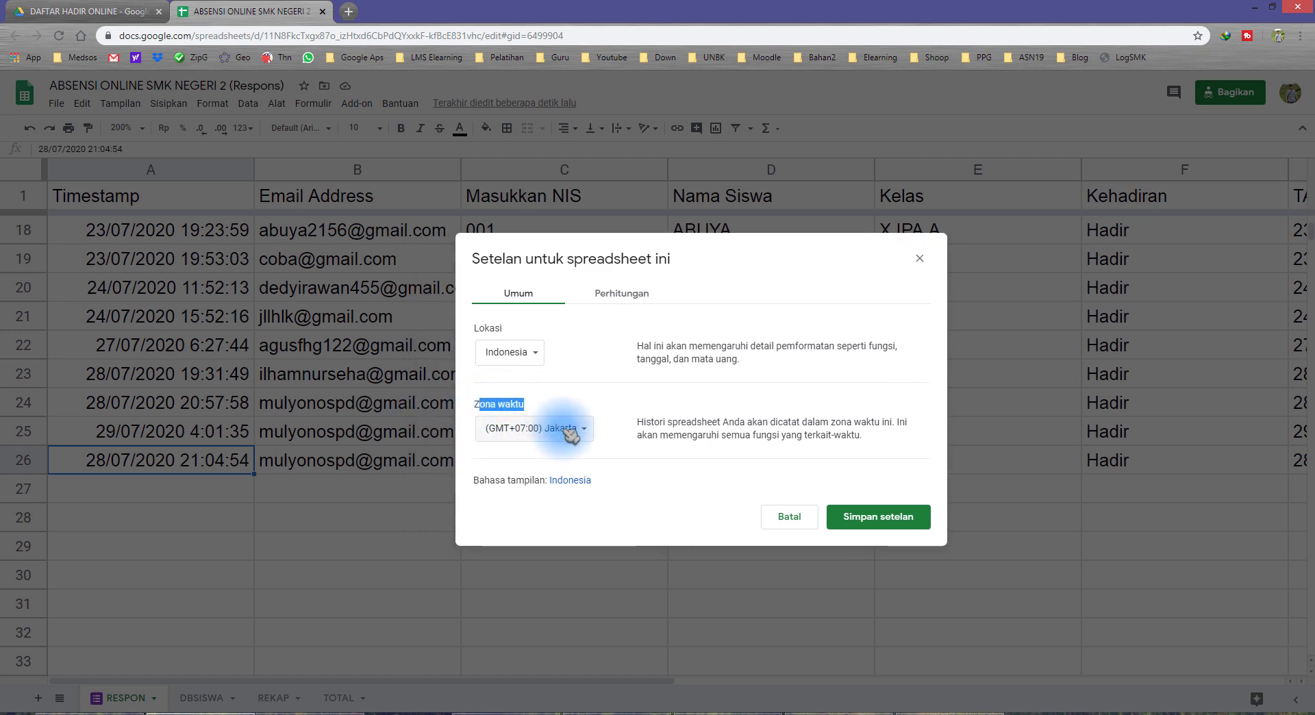
pyautogui.moveTo(575, 256); pyautogui.dragTo(537, 265)
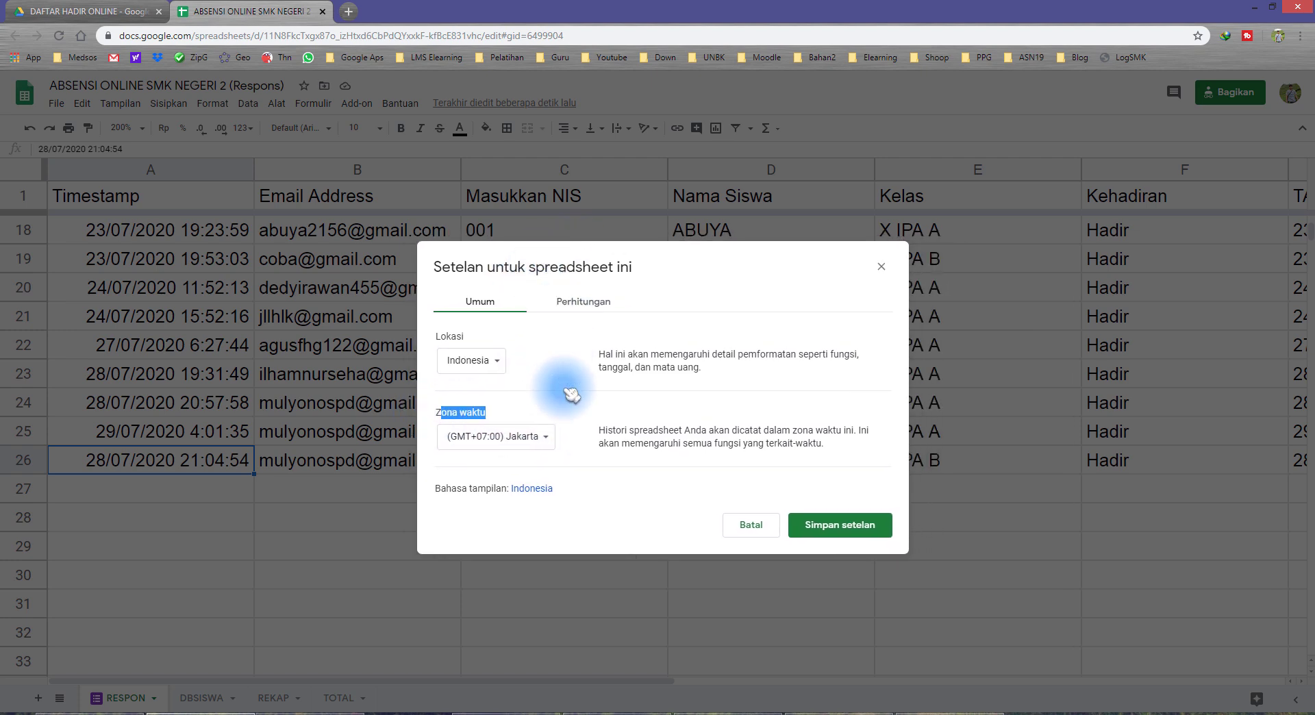
pyautogui.click(539, 421)
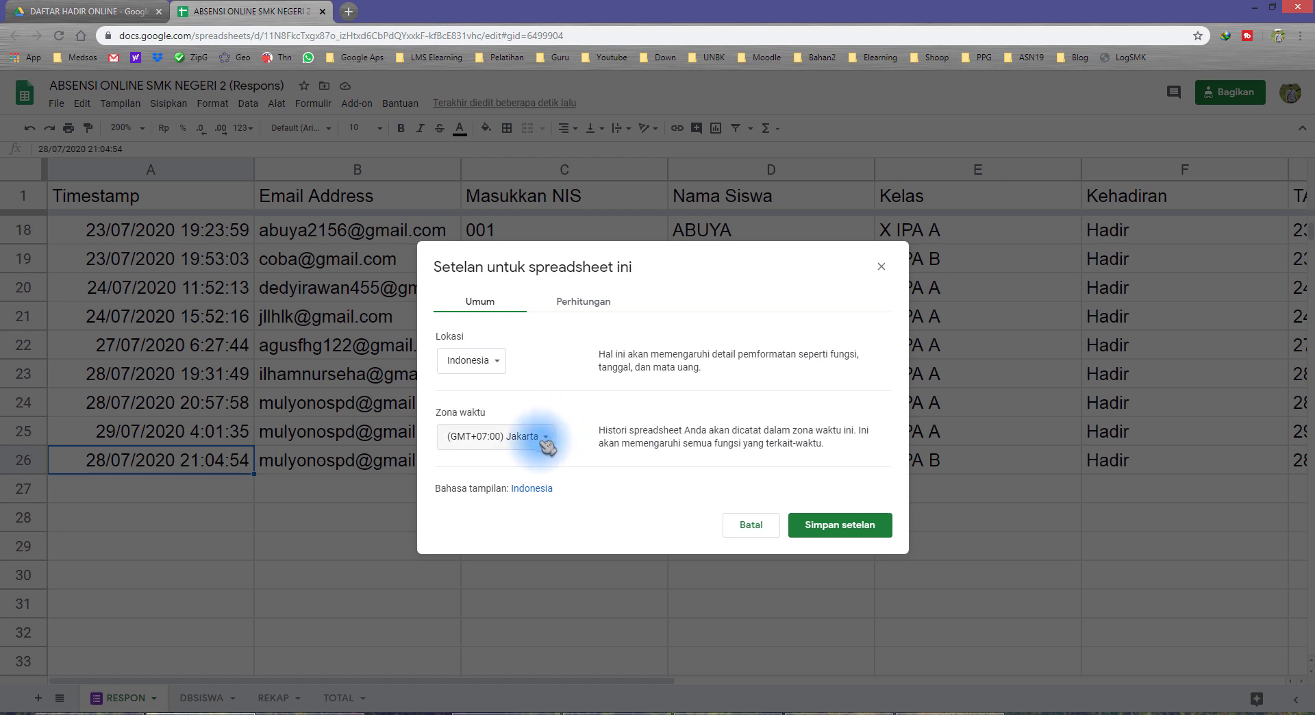
pyautogui.click(546, 438)
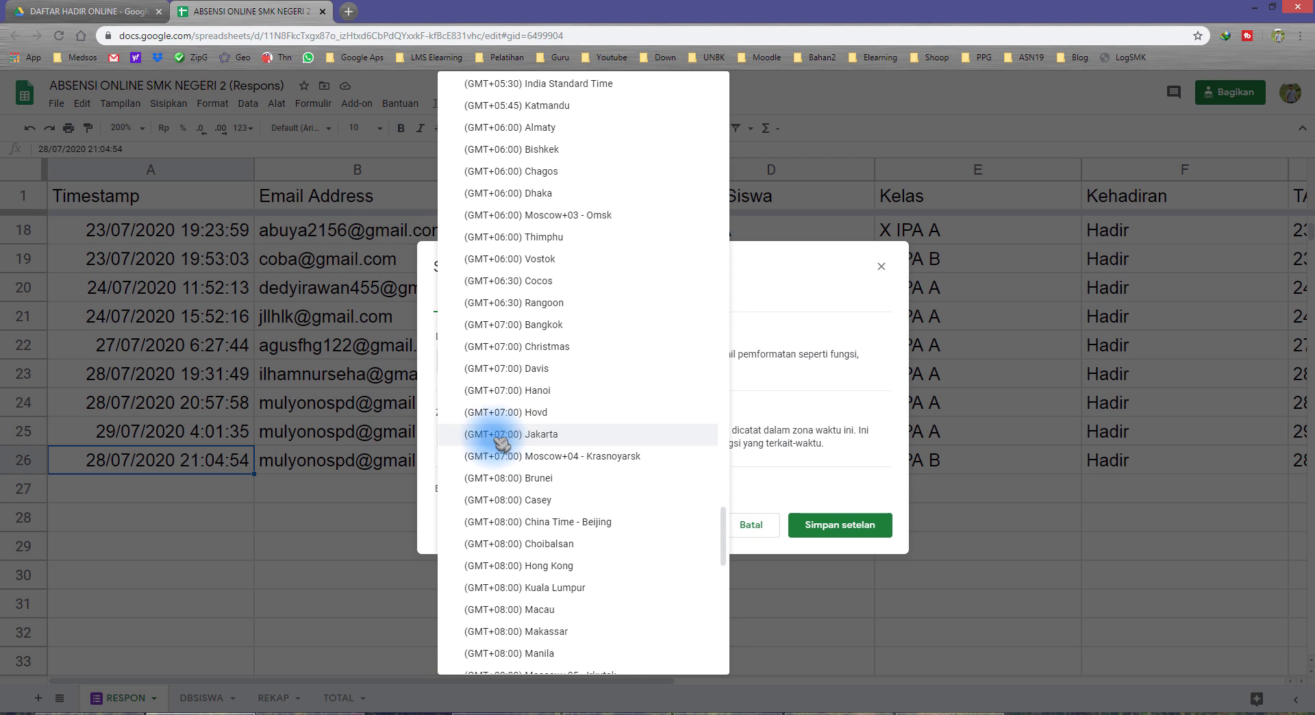
pyautogui.click(543, 435)
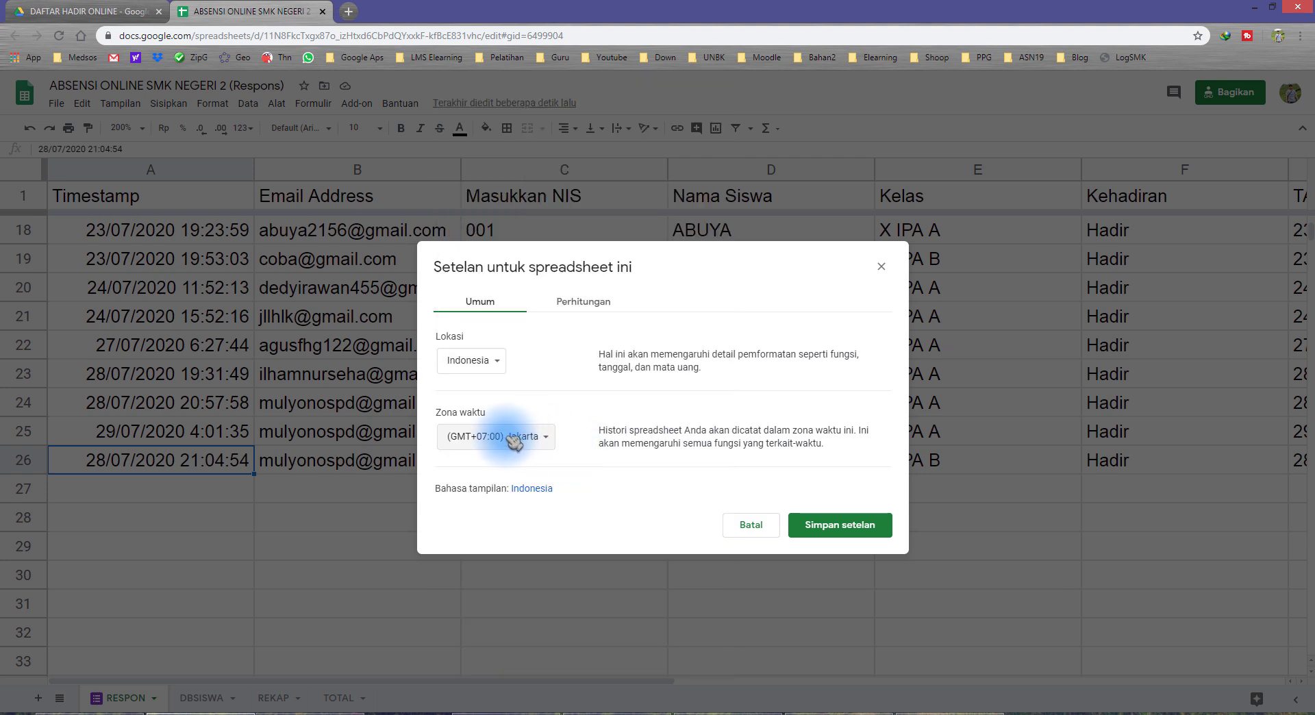
pyautogui.click(846, 534)
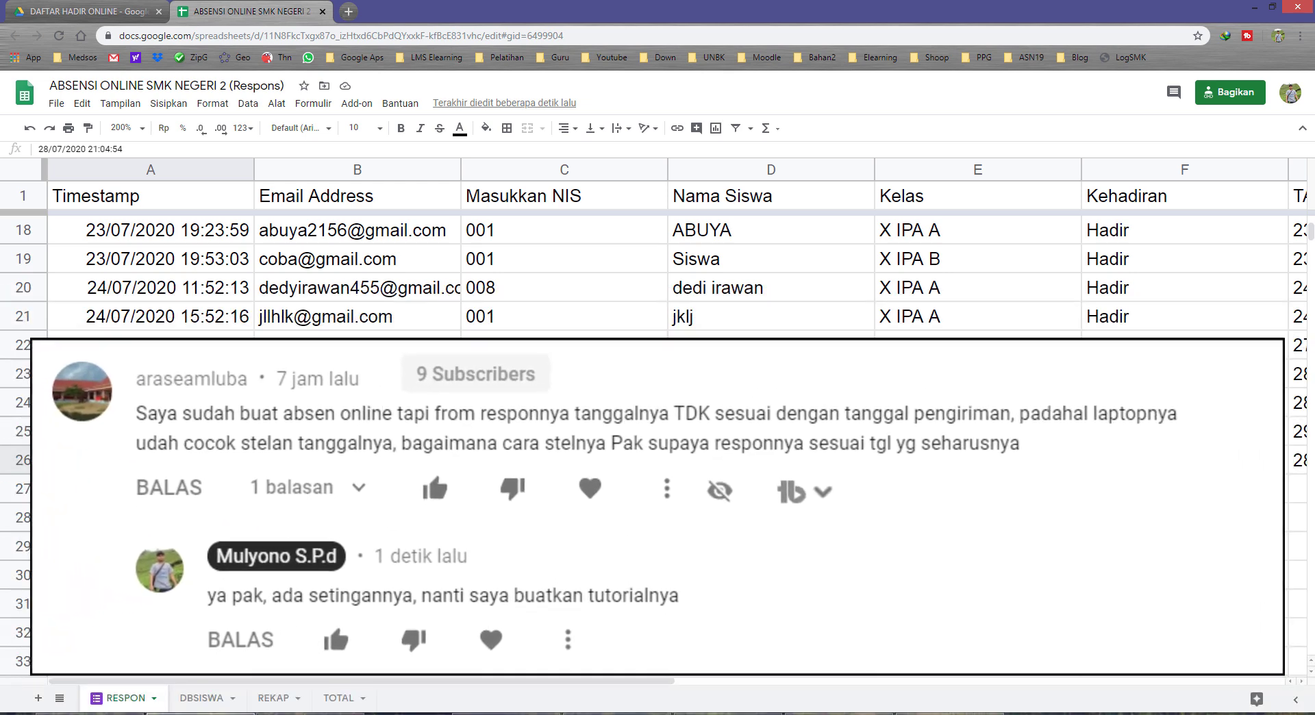
# Step: Review the Timestamp column, reselect its row 26 entry and point out the spreadsheet settings command
pyautogui.scroll(2, 657, 274)
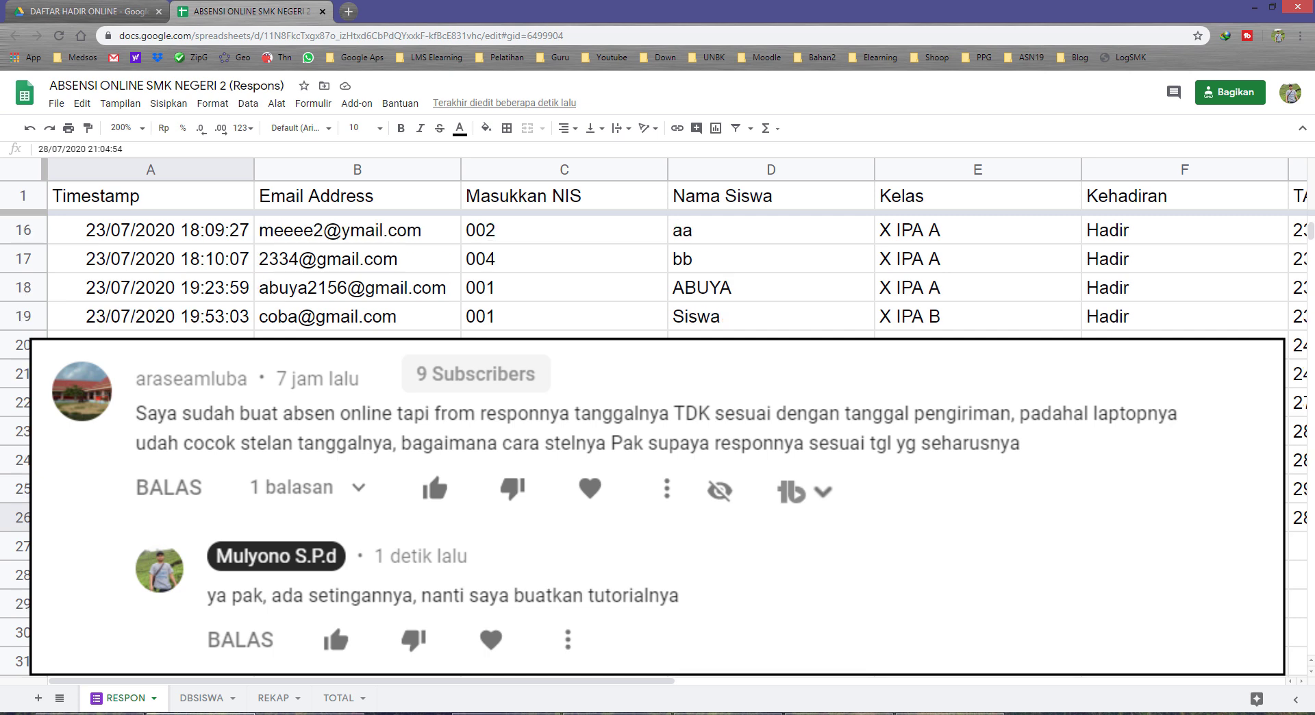
pyautogui.click(175, 170)
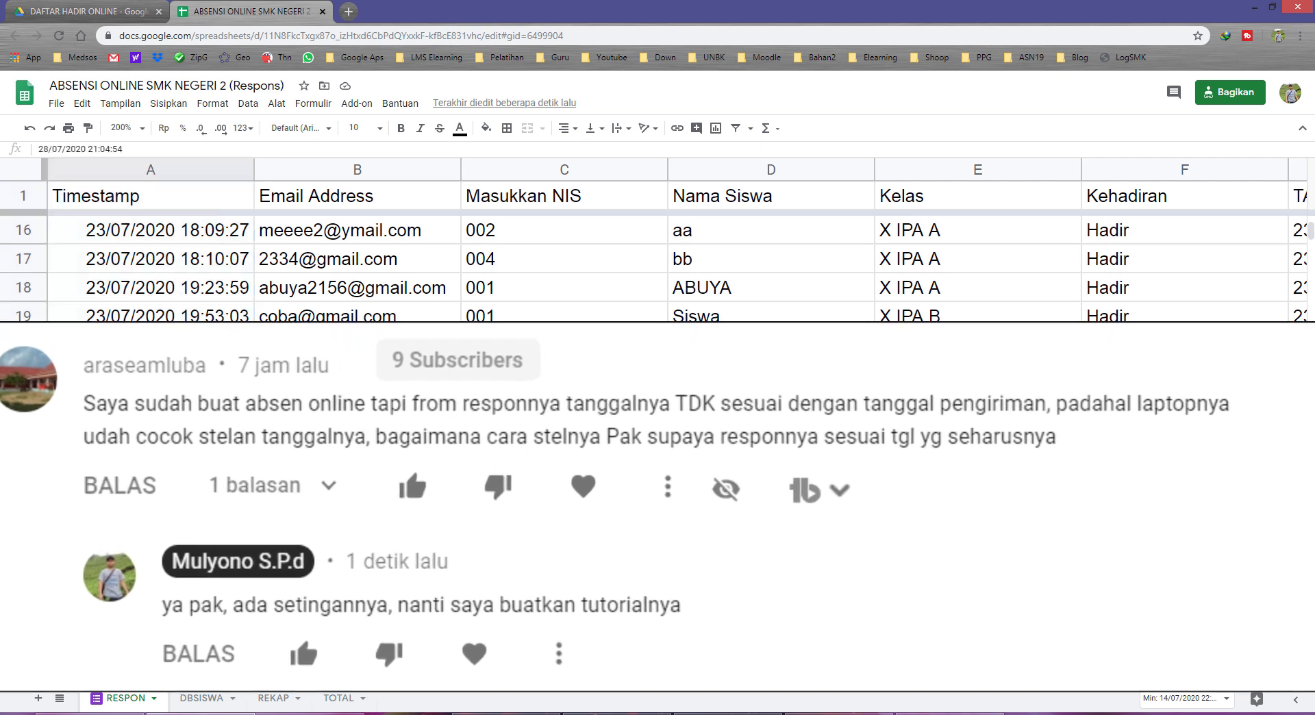
pyautogui.click(190, 511)
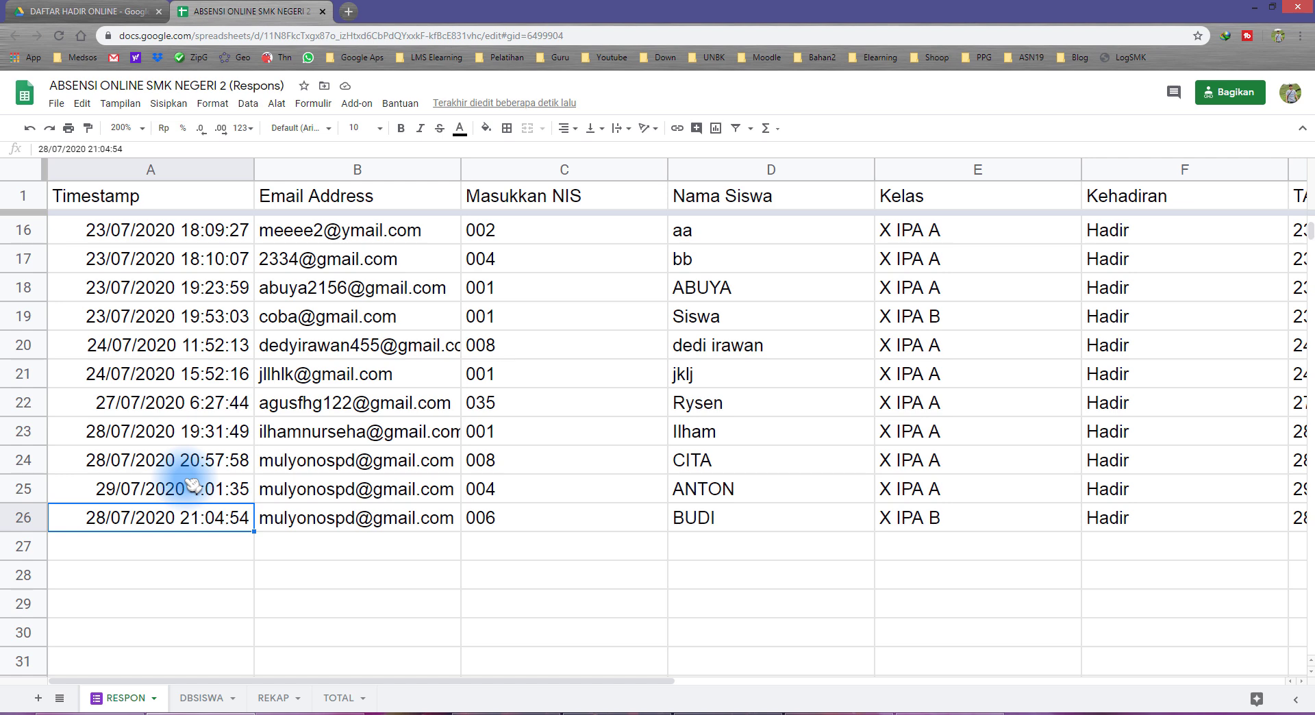
pyautogui.click(56, 103)
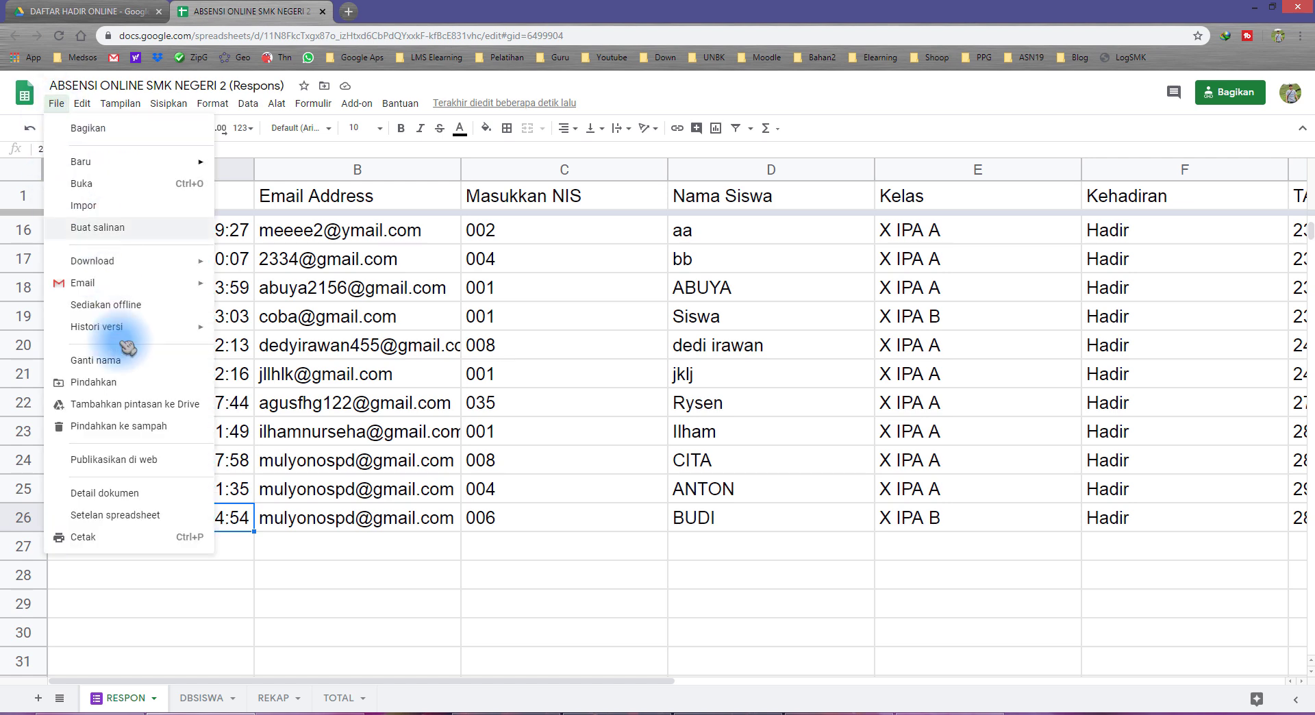
pyautogui.click(141, 515)
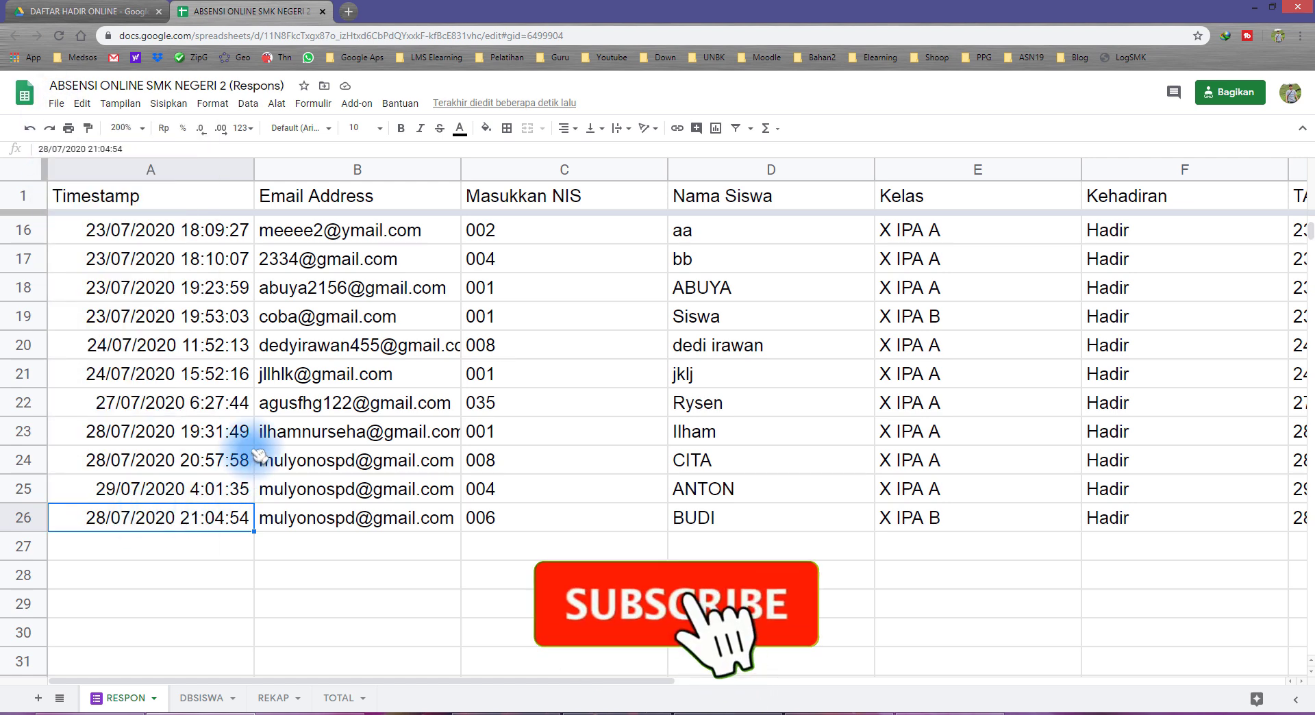